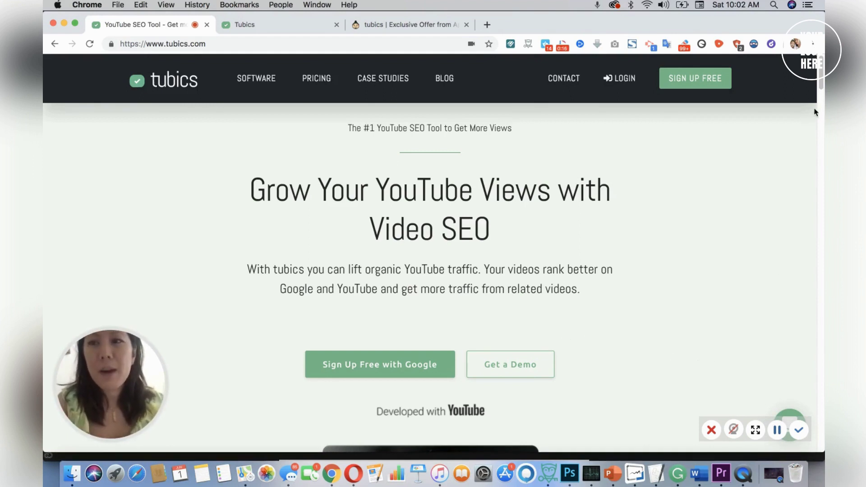
# Scroll the tubics.com homepage past the tag generator, content analysis, keyword ranking and thumbnails features.
pyautogui.moveTo(821, 85); pyautogui.dragTo(824, 235)
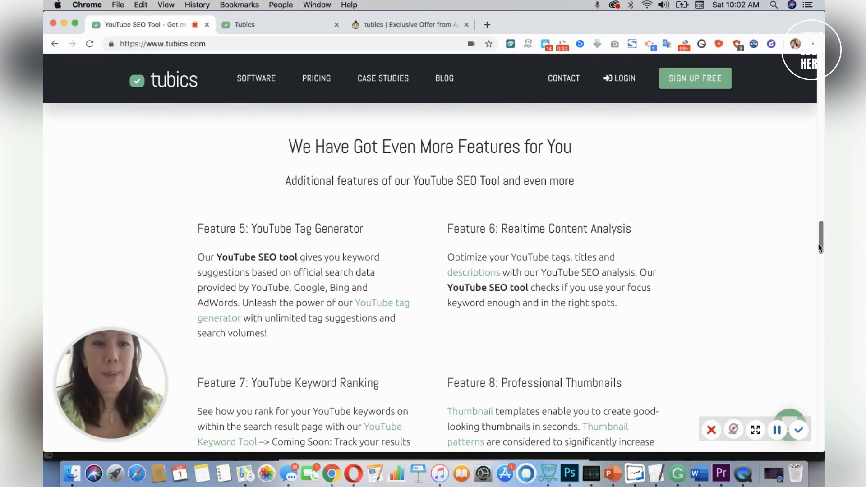
pyautogui.moveTo(820, 249); pyautogui.dragTo(822, 254)
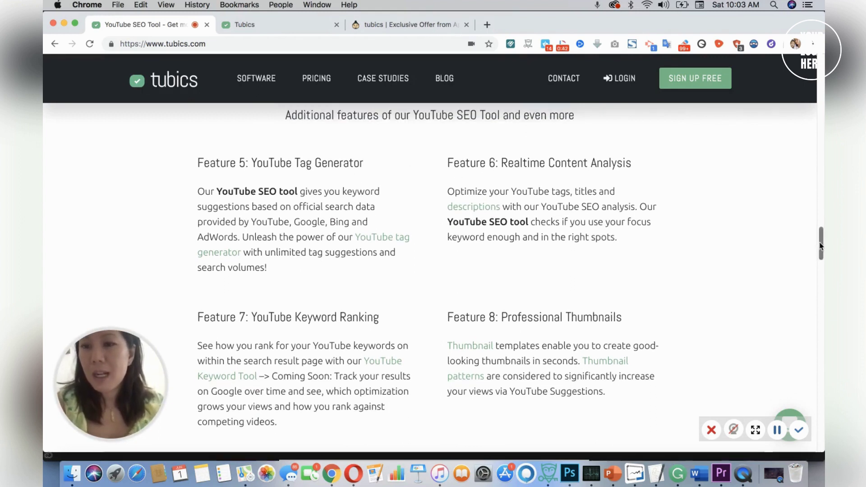
pyautogui.moveTo(821, 244); pyautogui.dragTo(821, 255)
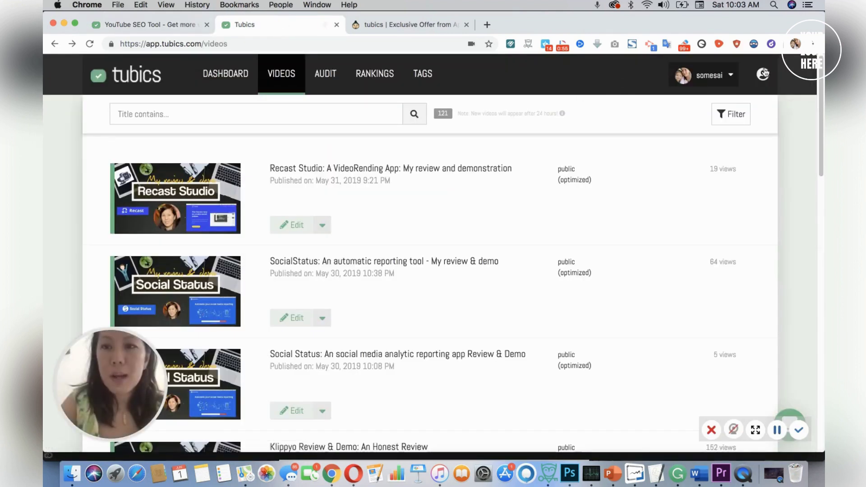
# View the Subscription settings showing the Agency plan, then switch to the AppSumo Tubics offer page.
pyautogui.click(734, 76)
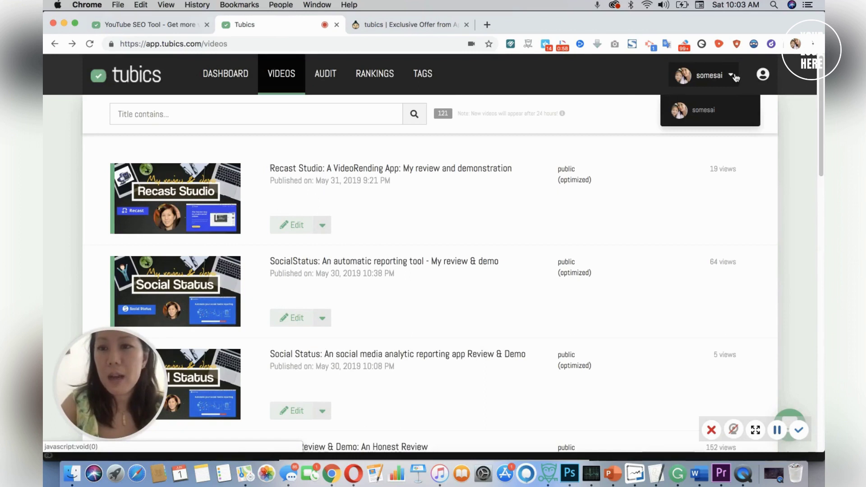
pyautogui.click(767, 81)
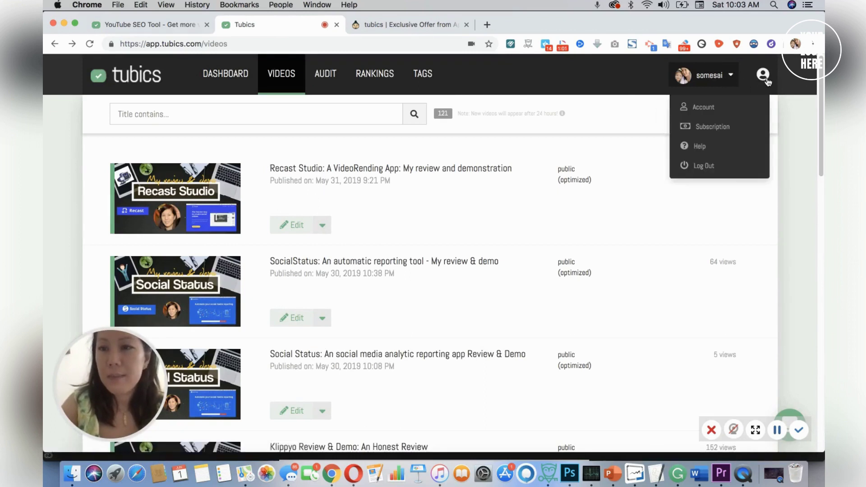
pyautogui.click(732, 128)
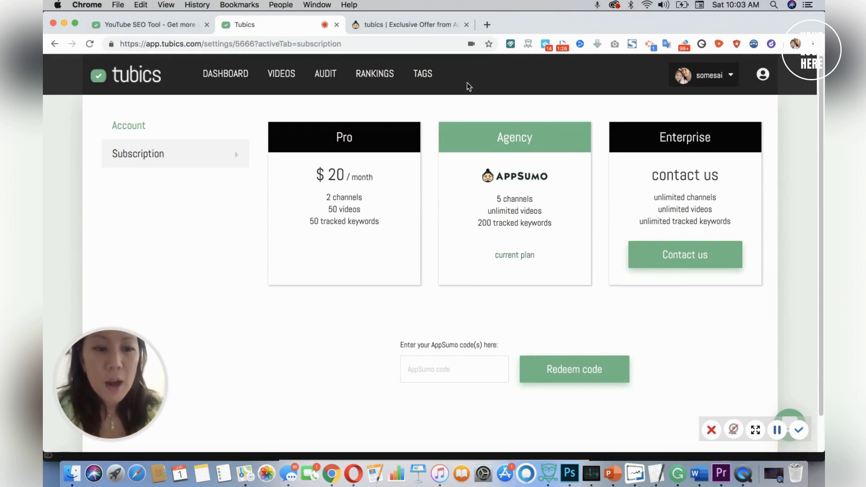
pyautogui.click(427, 34)
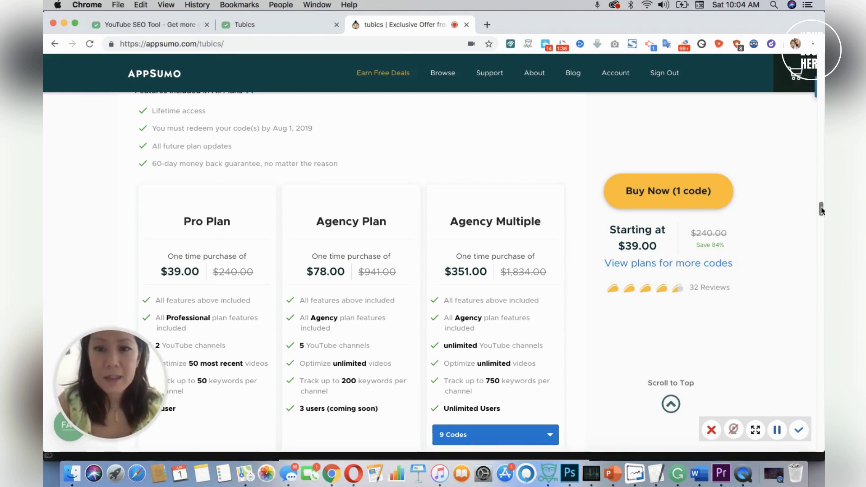
# Set the AppSumo Agency Multiple deal to 3 codes, priced at $117.00.
pyautogui.scroll(-2, 822, 211)
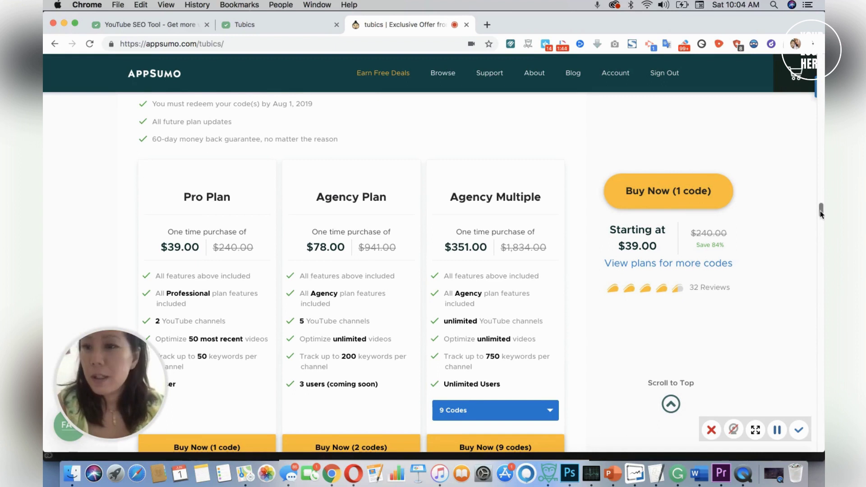
pyautogui.scroll(-3, 821, 215)
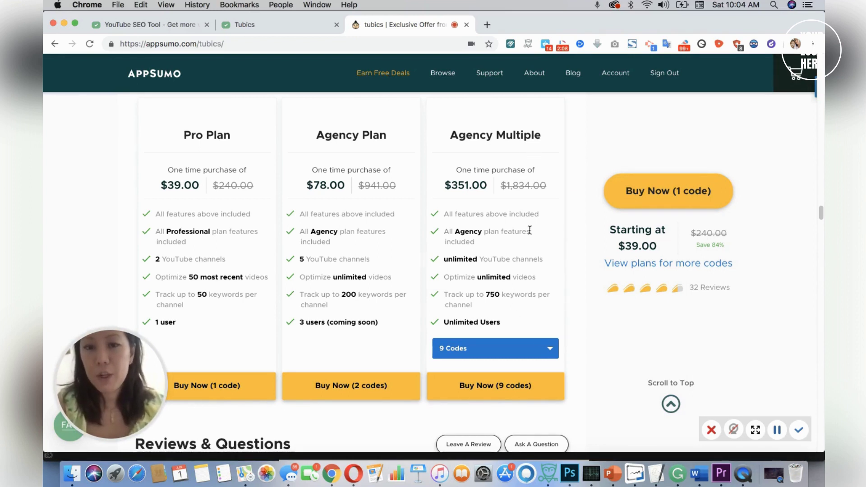
pyautogui.click(521, 349)
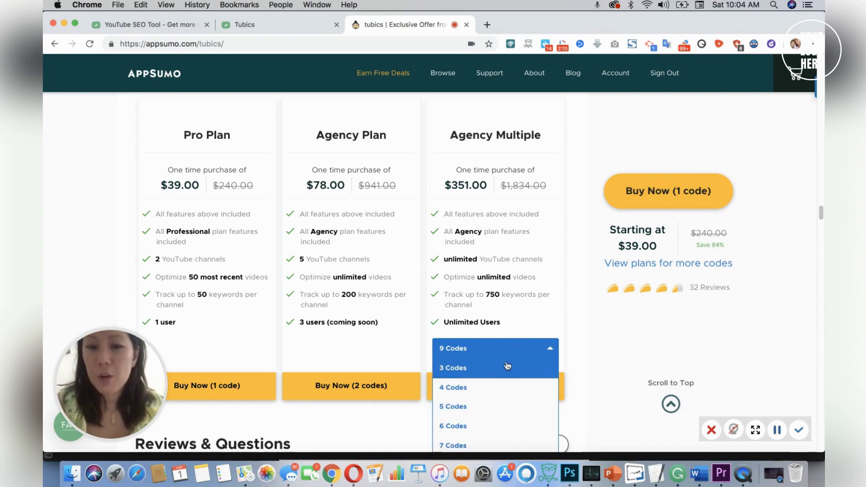
pyautogui.click(508, 365)
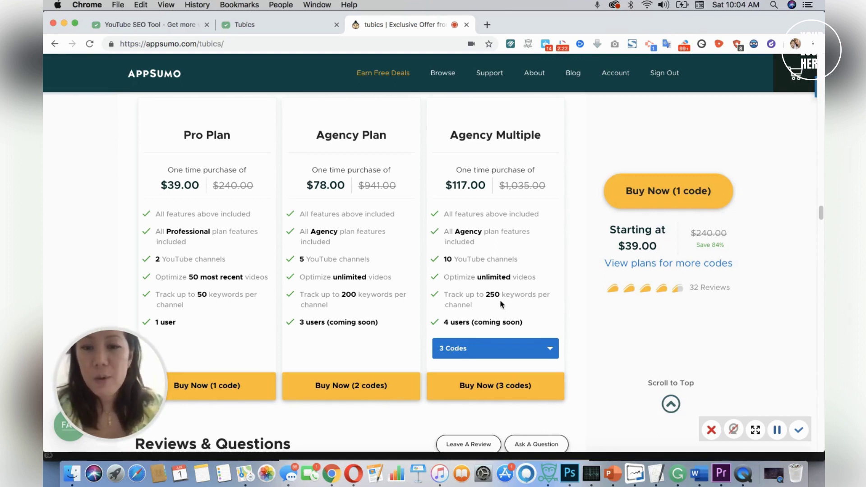
pyautogui.click(496, 348)
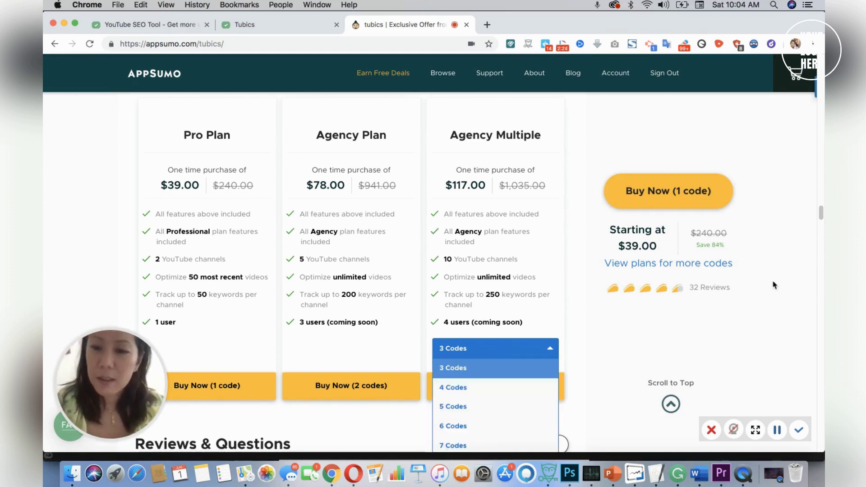
pyautogui.moveTo(821, 219); pyautogui.dragTo(822, 223)
pyautogui.click(663, 343)
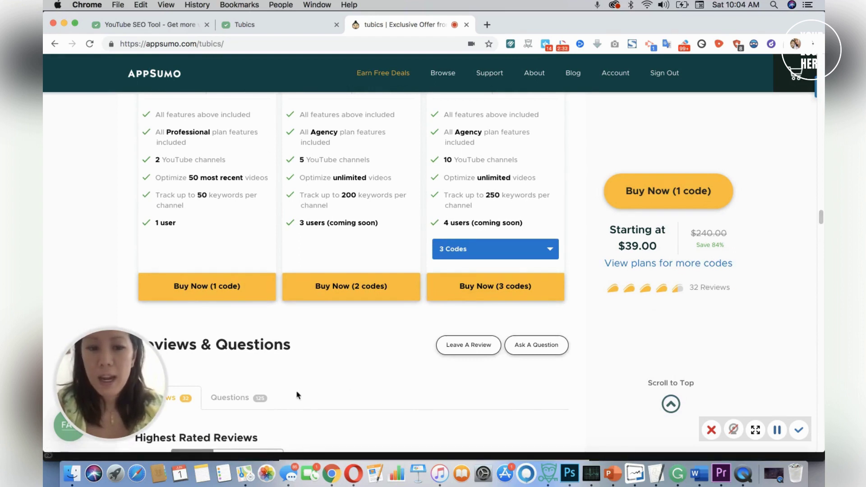
# Glance at the deal's Questions and Reviews, then return to the Tubics subscription settings.
pyautogui.click(227, 402)
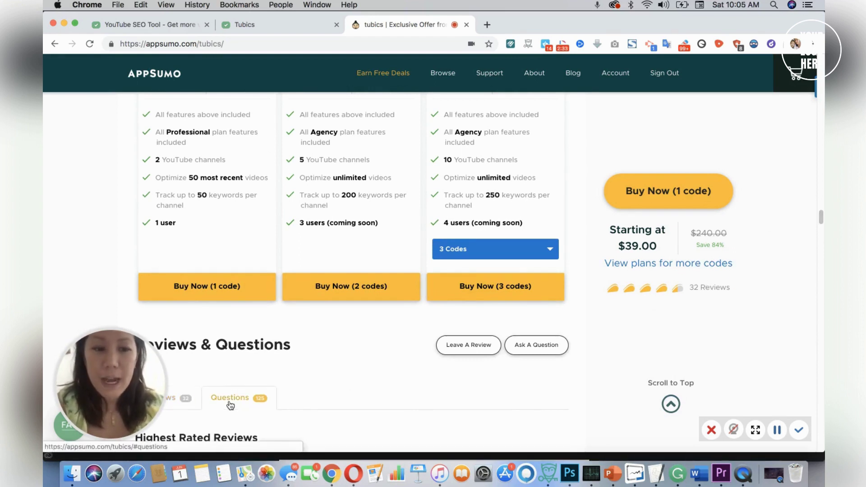
pyautogui.click(186, 399)
pyautogui.moveTo(821, 217); pyautogui.dragTo(815, 124)
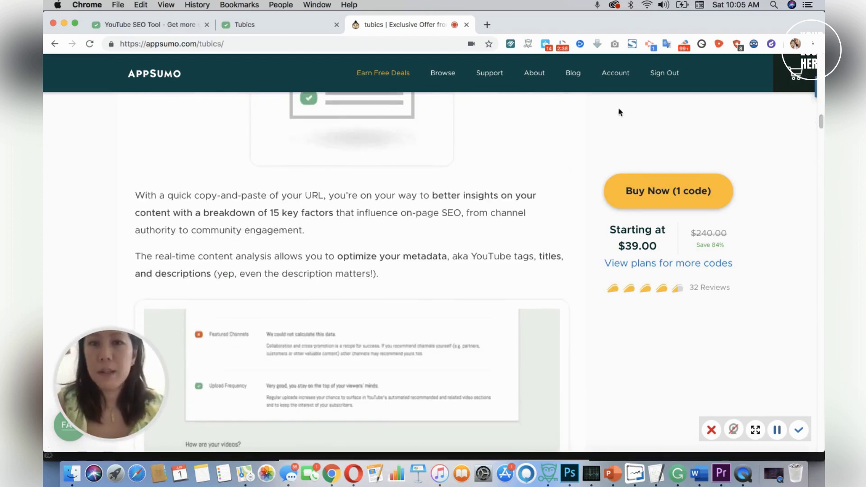
pyautogui.click(271, 24)
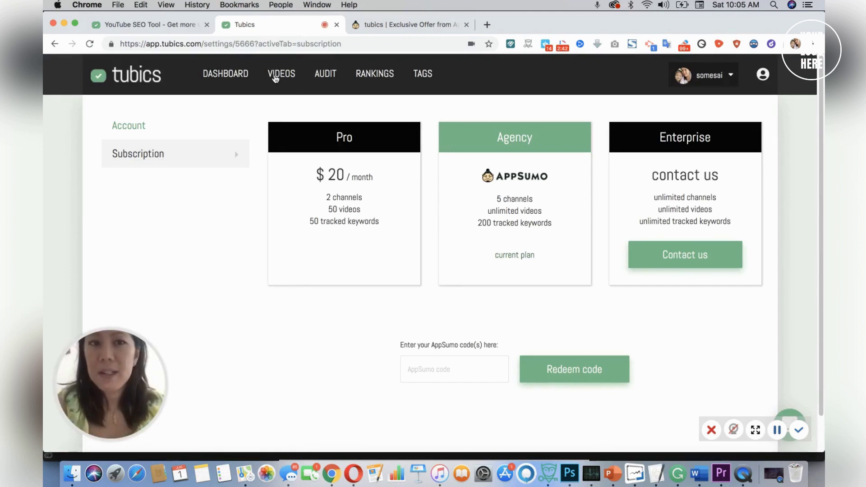
# Review the Tubics dashboard's channel score of 55, metadata recommendation and video traffic sources chart.
pyautogui.click(250, 77)
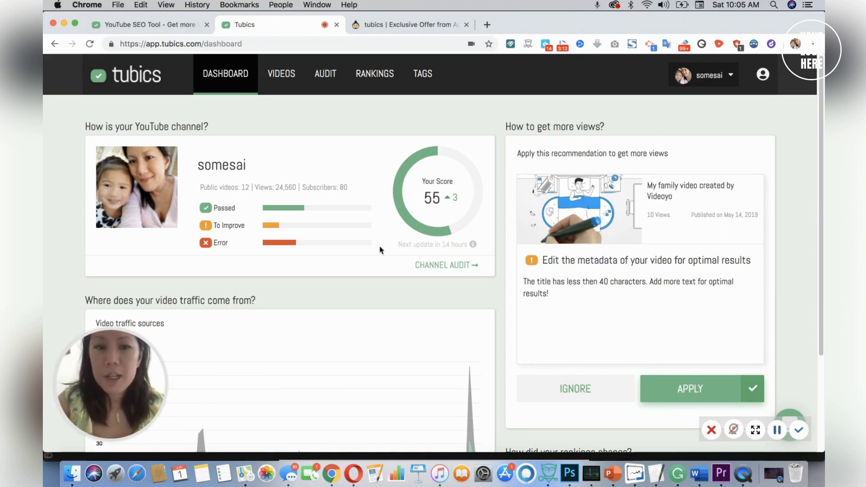
pyautogui.moveTo(152, 361); pyautogui.dragTo(616, 333)
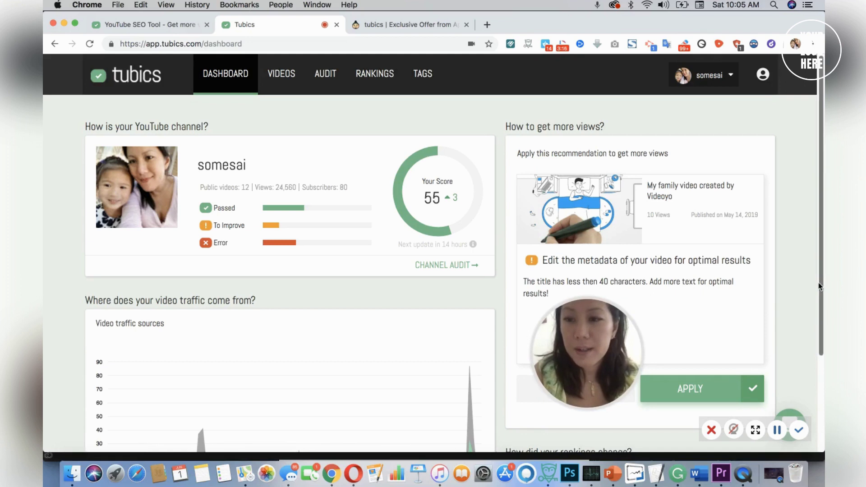
pyautogui.moveTo(820, 287); pyautogui.dragTo(820, 381)
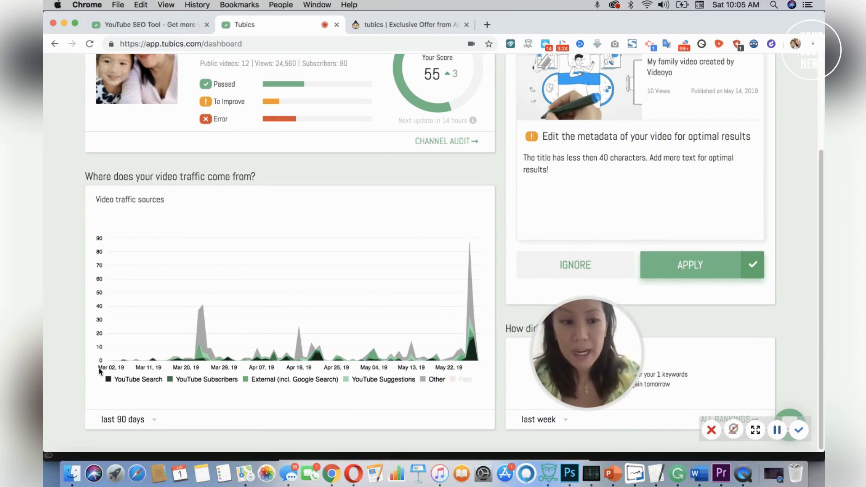
pyautogui.moveTo(125, 364)
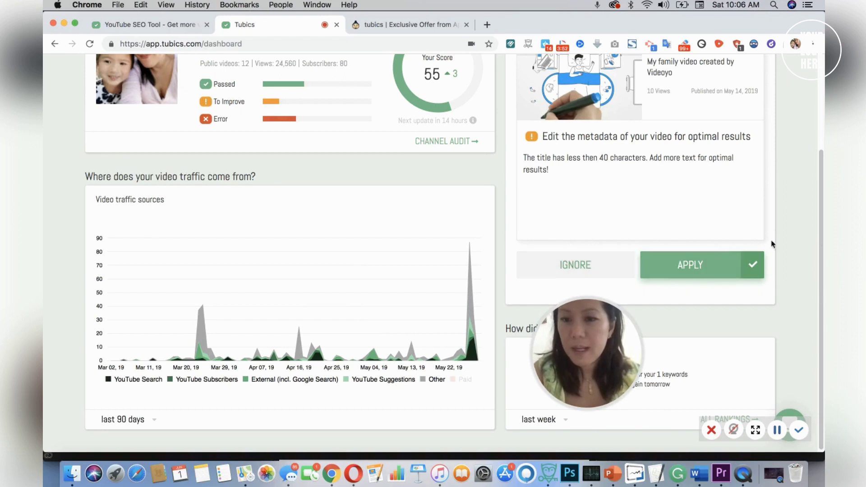
pyautogui.scroll(-1, 819, 241)
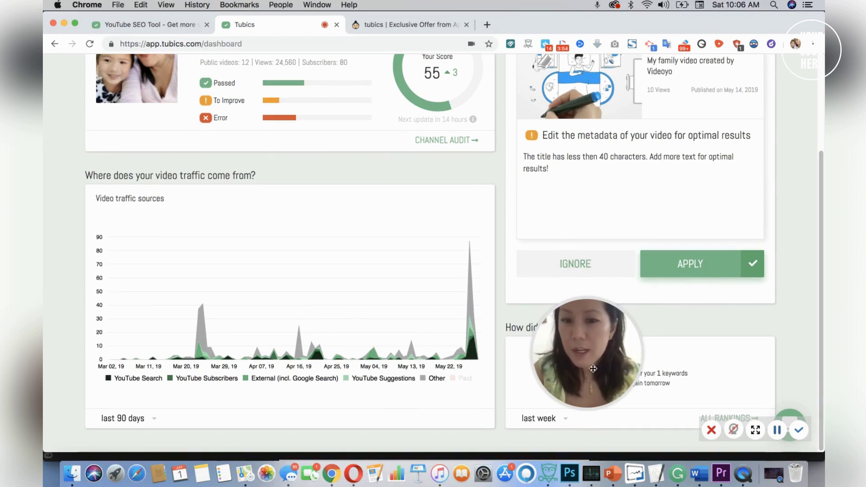
pyautogui.moveTo(592, 364); pyautogui.dragTo(465, 399)
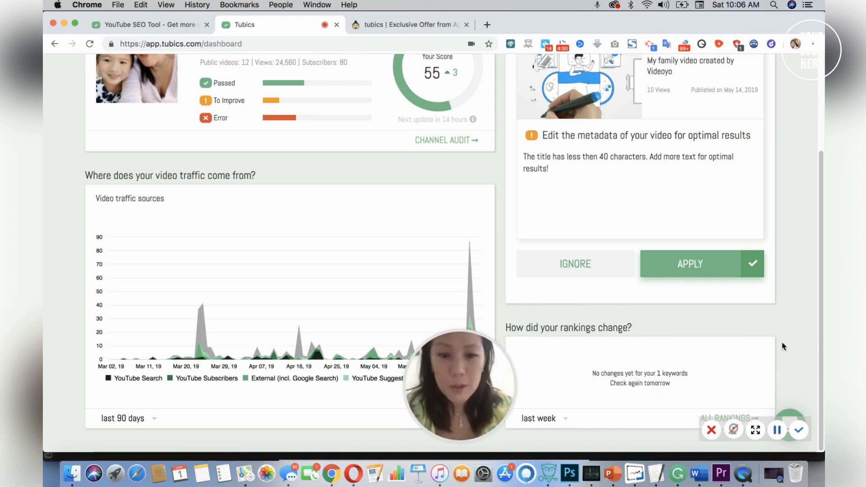
pyautogui.scroll(5, 820, 331)
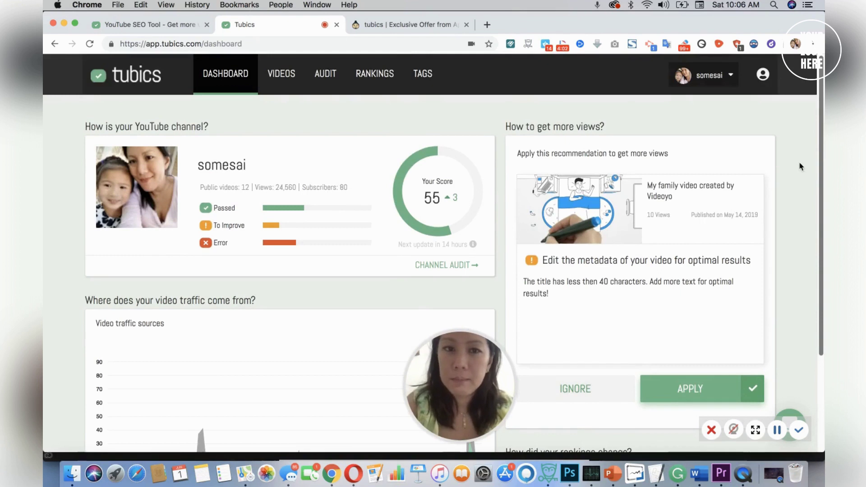
# Open the SocialStatus automatic reporting tool video for editing from the Videos list.
pyautogui.click(298, 78)
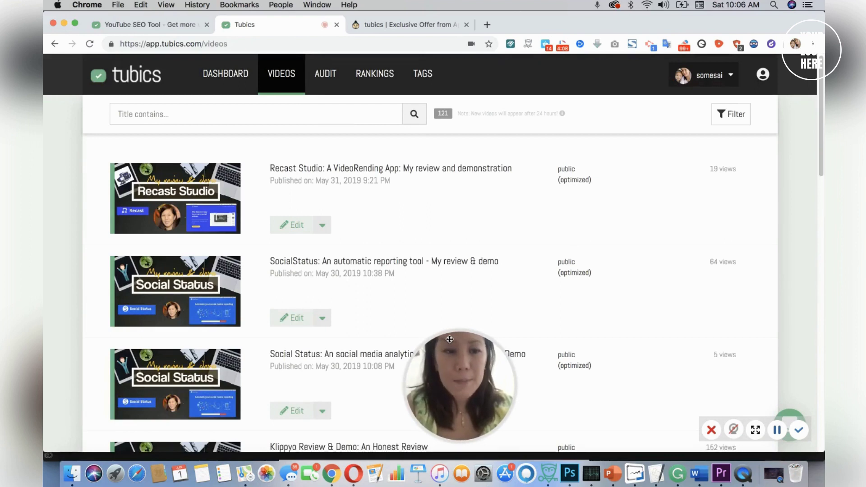
pyautogui.moveTo(450, 339); pyautogui.dragTo(739, 285)
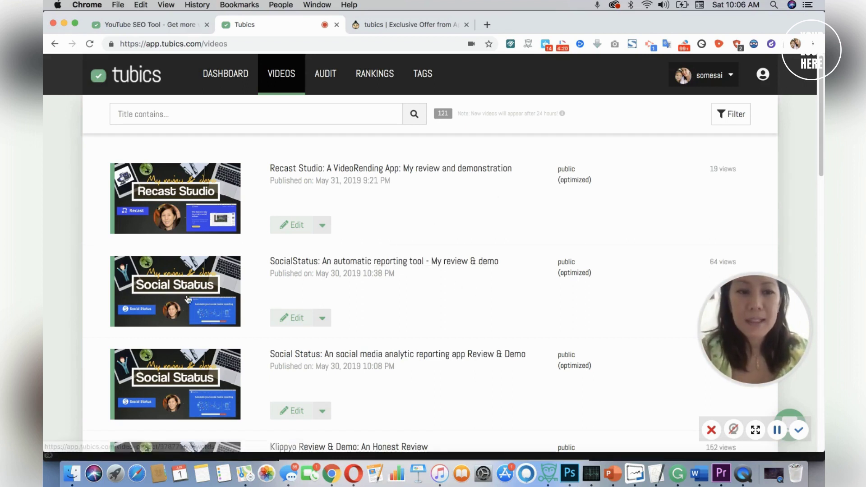
pyautogui.click(295, 318)
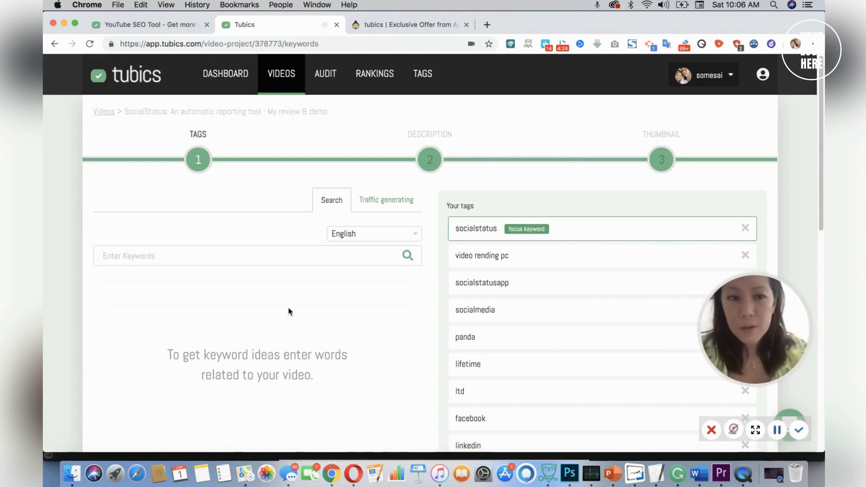
# Search keyword ideas for 'video rending' and browse suggestions like video rendering software.
pyautogui.click(207, 254)
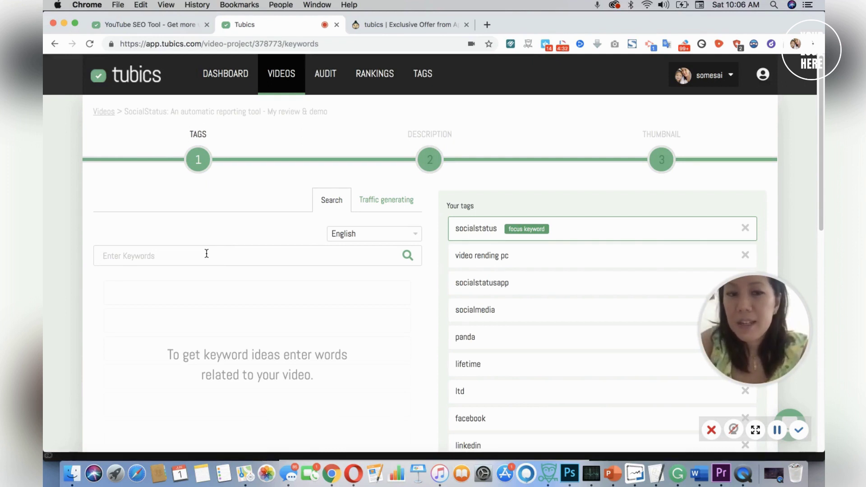
pyautogui.write('video')
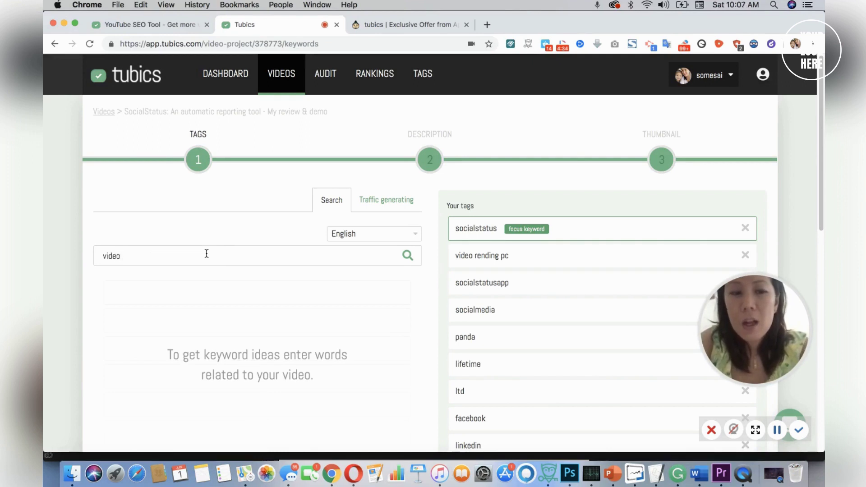
pyautogui.write(' rending')
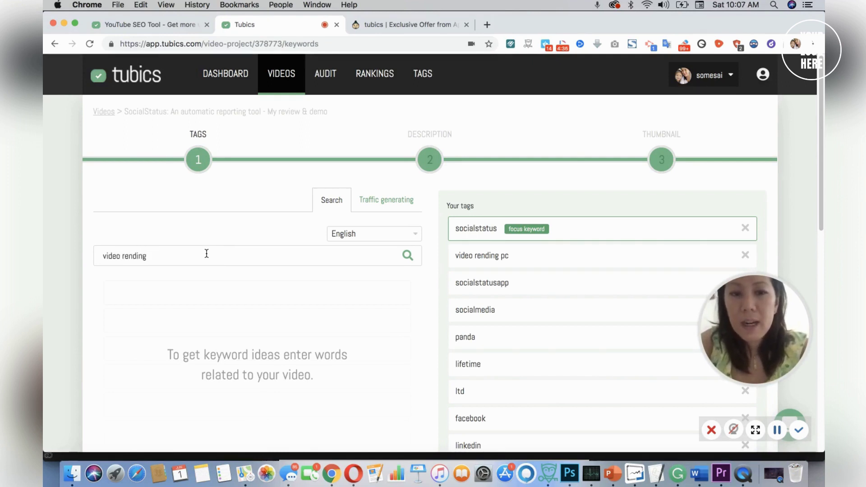
pyautogui.press('Return')
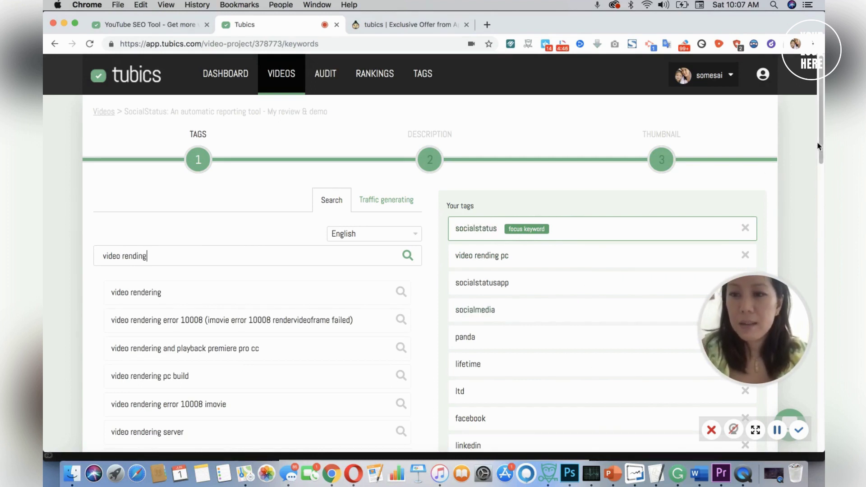
pyautogui.moveTo(822, 143); pyautogui.dragTo(825, 263)
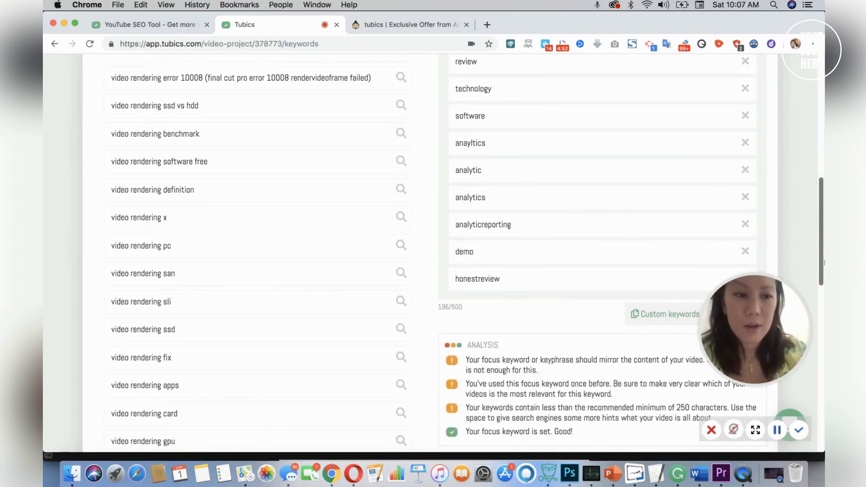
# Scroll down past the SocialStatus video's tag list to reach the Custom keywords option.
pyautogui.moveTo(824, 262); pyautogui.dragTo(824, 260)
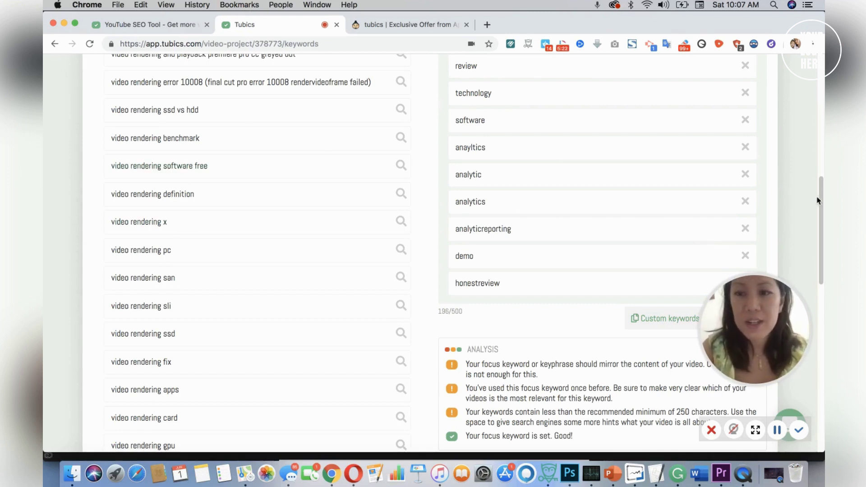
pyautogui.moveTo(819, 201); pyautogui.dragTo(820, 225)
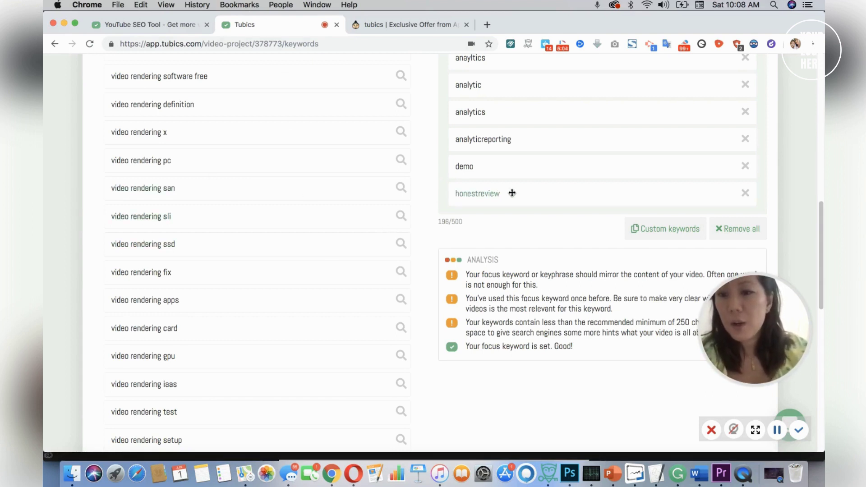
# Insert the custom keyword 'video rending apps' into the tags, raising the count to 217/500.
pyautogui.click(690, 231)
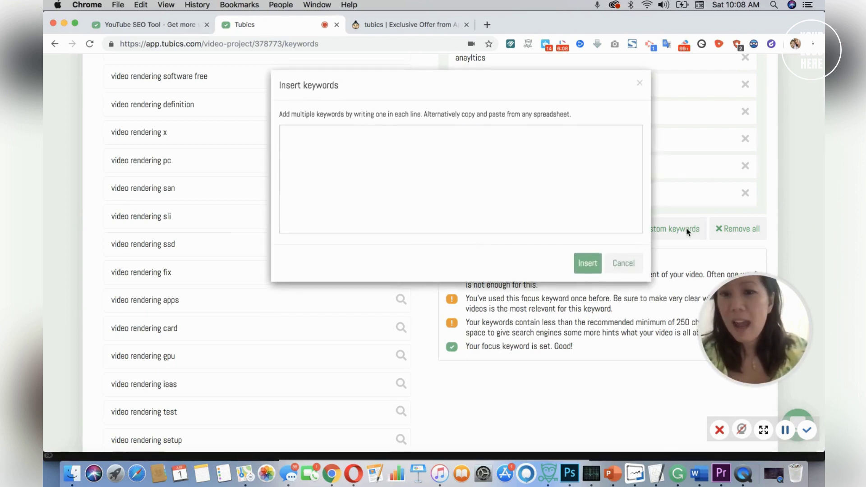
pyautogui.click(415, 185)
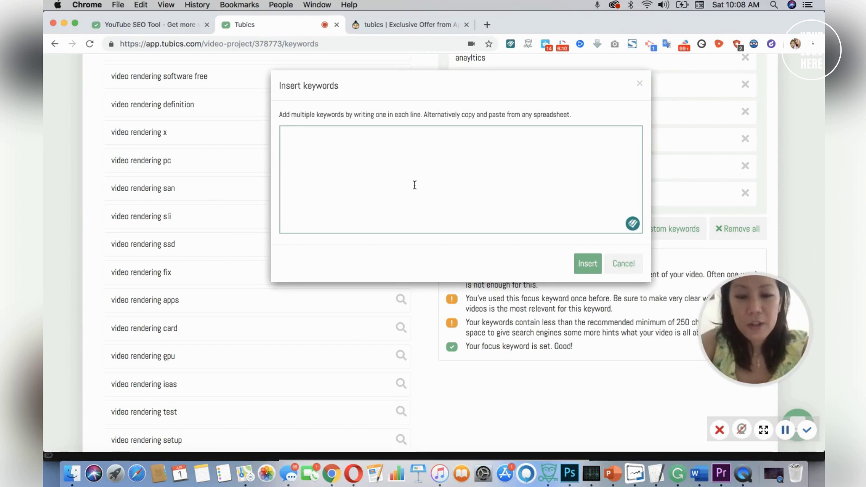
pyautogui.write('vinf')
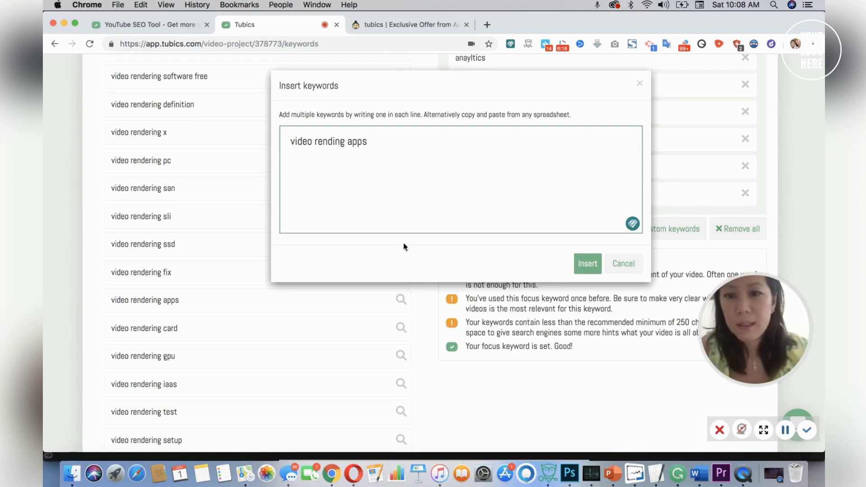
pyautogui.click(588, 258)
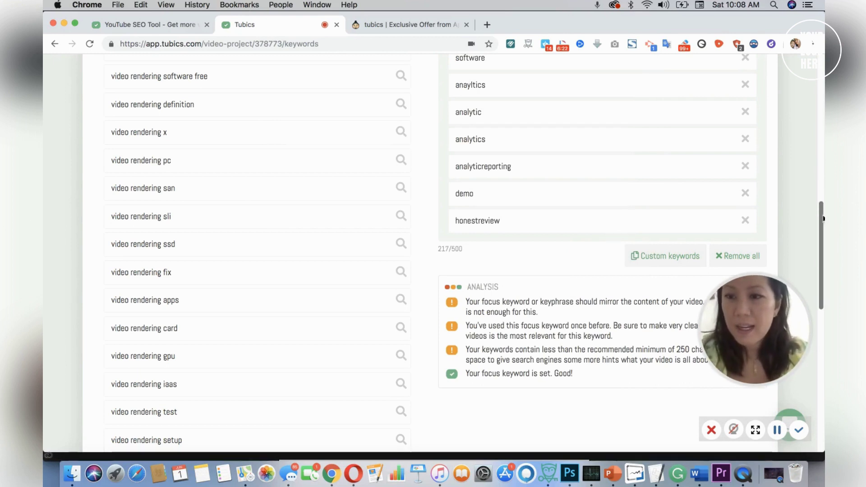
# Look over the updated SocialStatus tags, then return to the Videos list.
pyautogui.moveTo(822, 219); pyautogui.dragTo(821, 98)
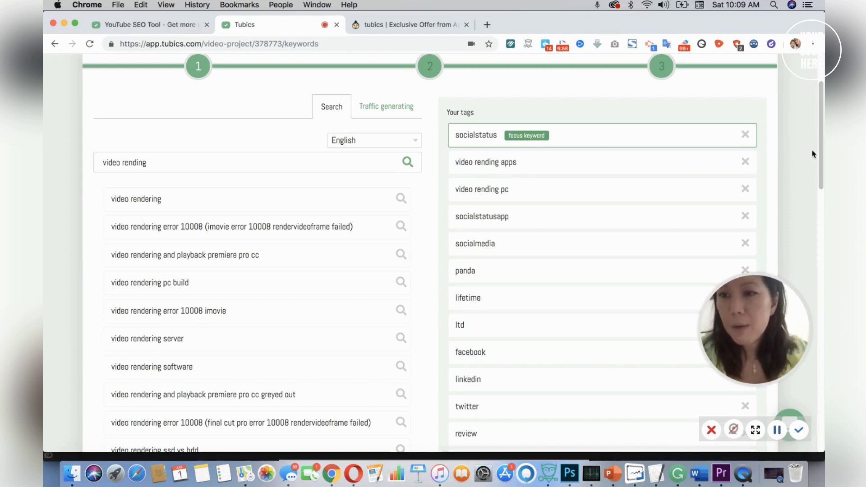
pyautogui.moveTo(820, 151); pyautogui.dragTo(821, 118)
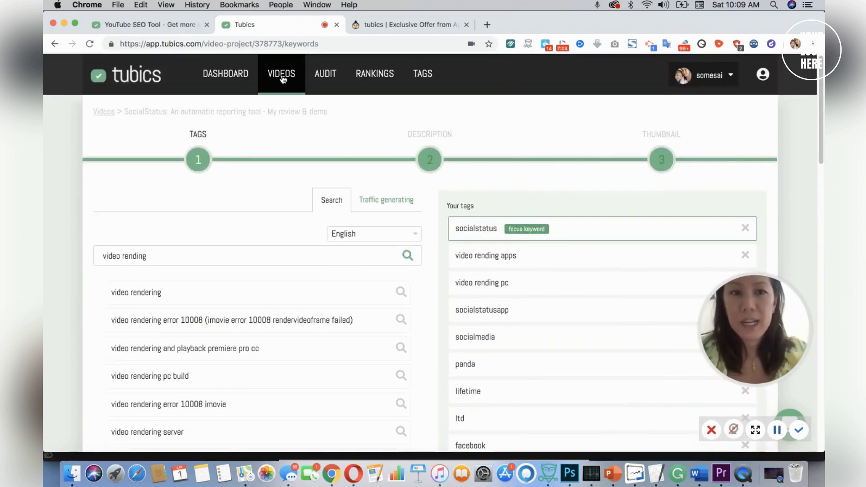
pyautogui.click(282, 78)
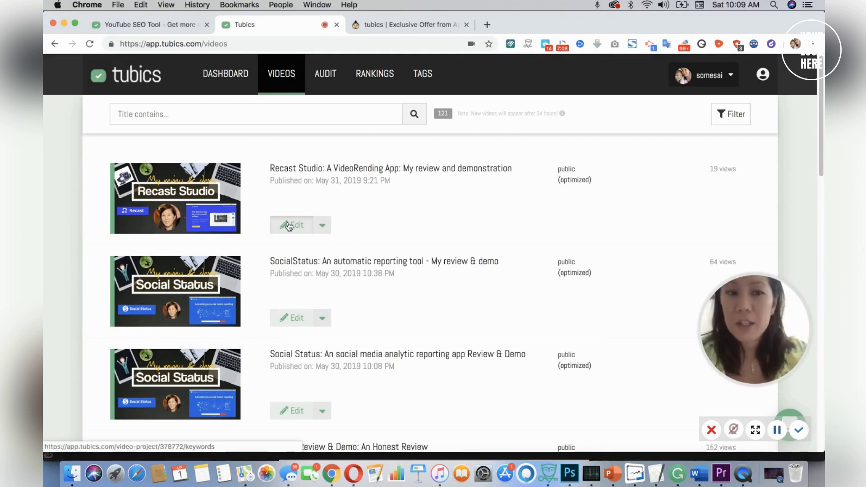
# Open the SocialStatus review video's tag editor and scroll to its keyword Analysis panel.
pyautogui.click(301, 315)
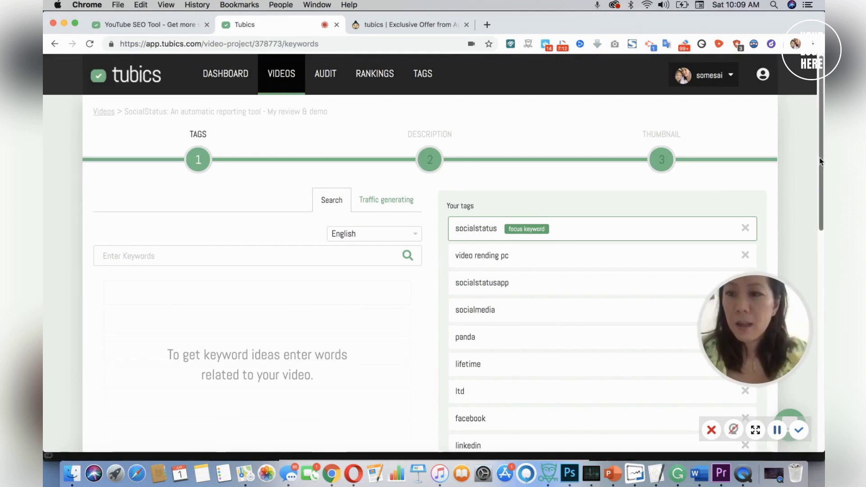
pyautogui.scroll(-15, 659, 199)
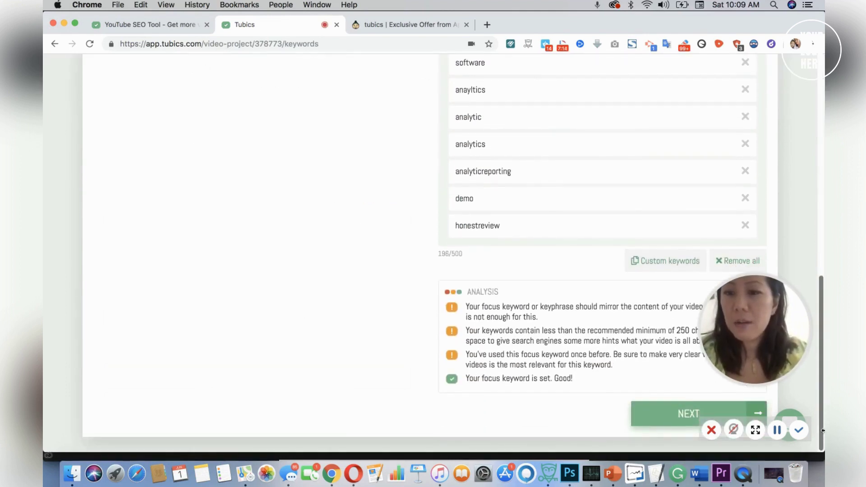
pyautogui.moveTo(783, 347); pyautogui.dragTo(286, 390)
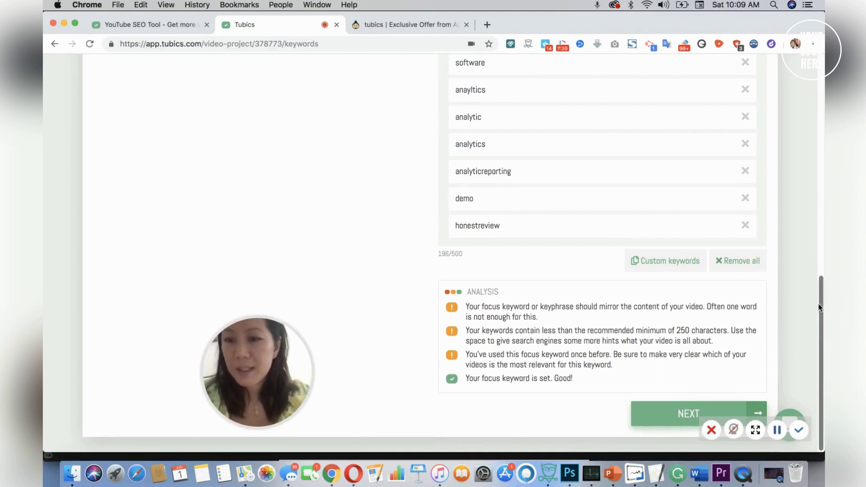
pyautogui.scroll(10, 805, 300)
pyautogui.scroll(-10, 791, 134)
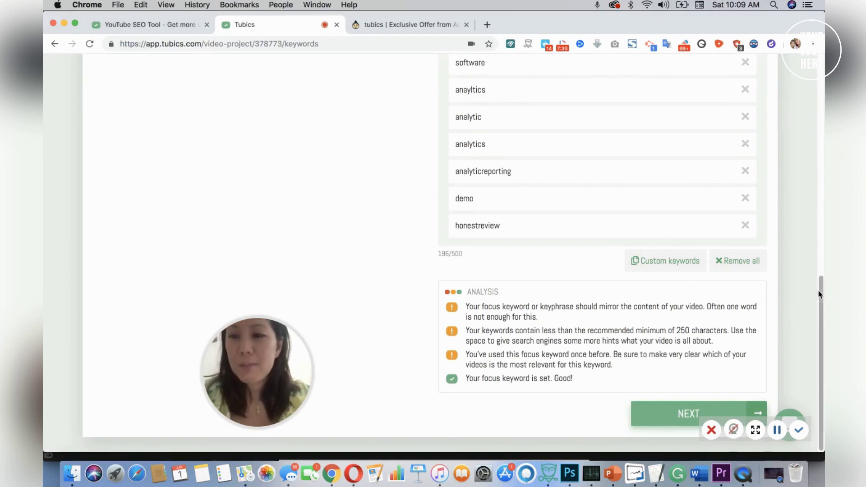
# Move 'video rending pc' above 'socialstatus' to make it the focus keyword.
pyautogui.moveTo(821, 282); pyautogui.dragTo(794, 127)
pyautogui.scroll(-1, 646, 145)
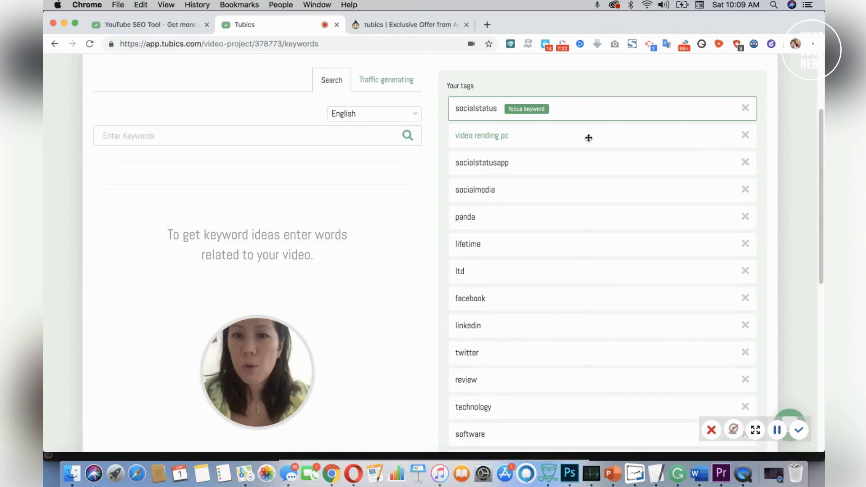
pyautogui.moveTo(589, 138); pyautogui.dragTo(608, 110)
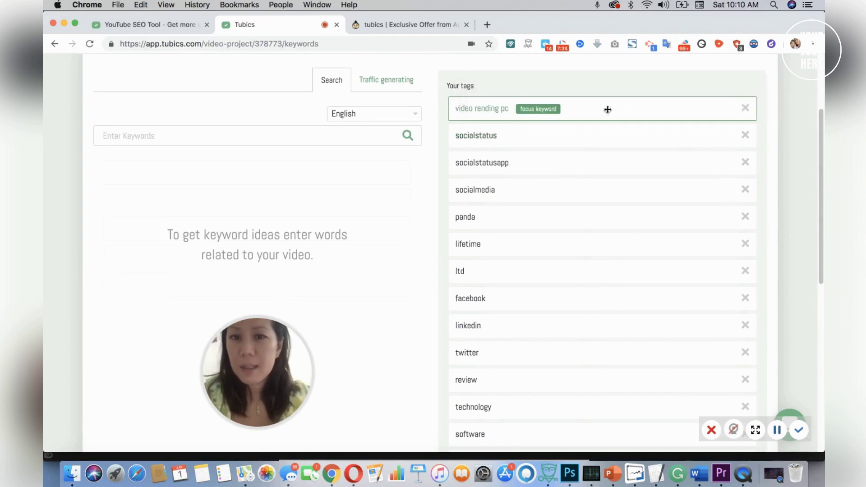
pyautogui.moveTo(821, 122); pyautogui.dragTo(823, 285)
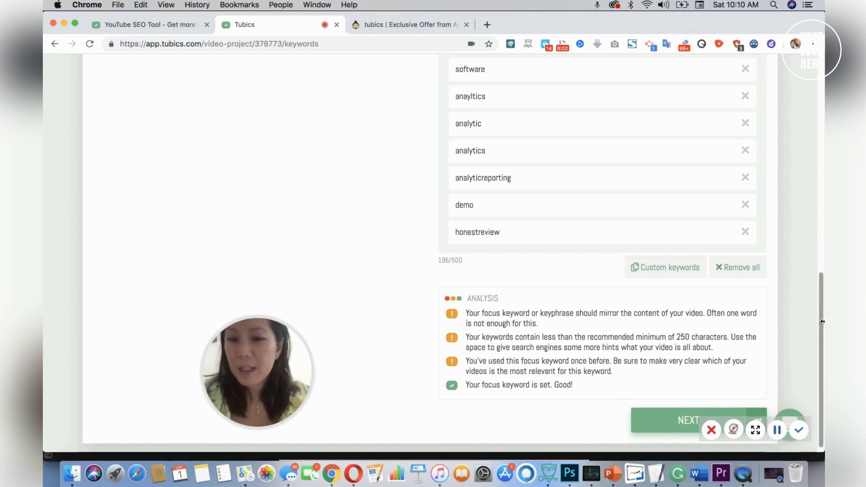
pyautogui.scroll(-1, 821, 307)
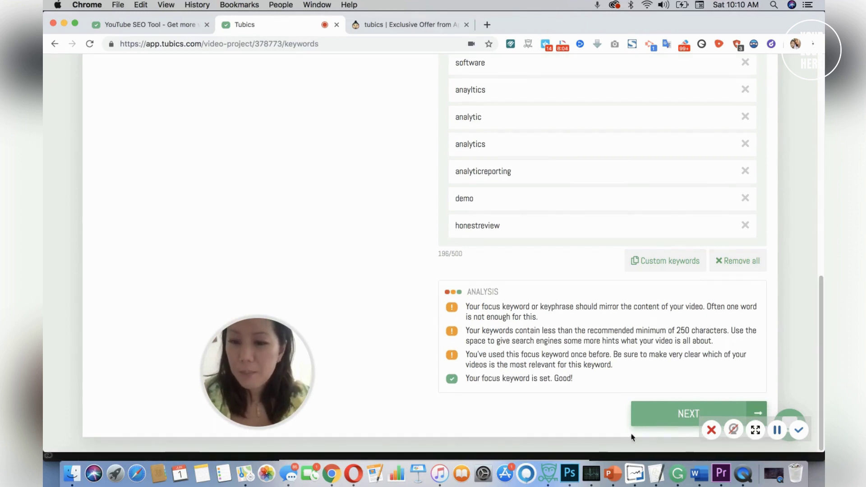
# Move on to the title and description step and look over the page.
pyautogui.click(663, 418)
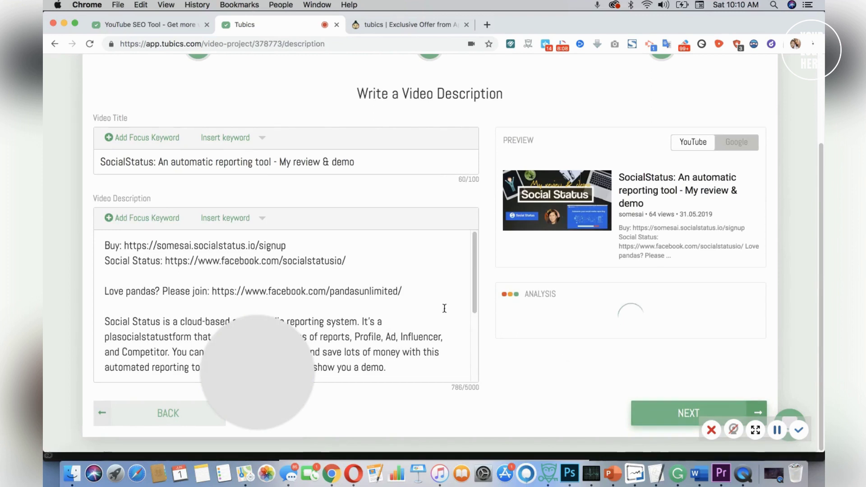
pyautogui.scroll(-1, 445, 308)
pyautogui.moveTo(324, 361); pyautogui.dragTo(452, 384)
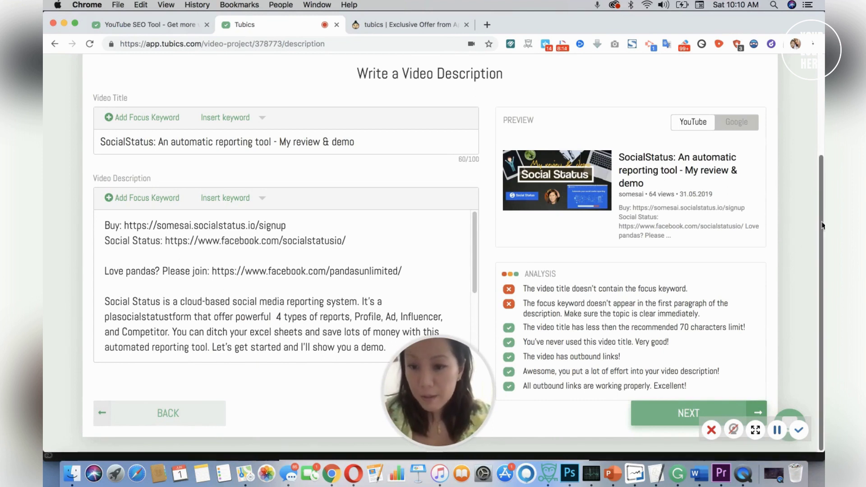
pyautogui.scroll(3, 267, 278)
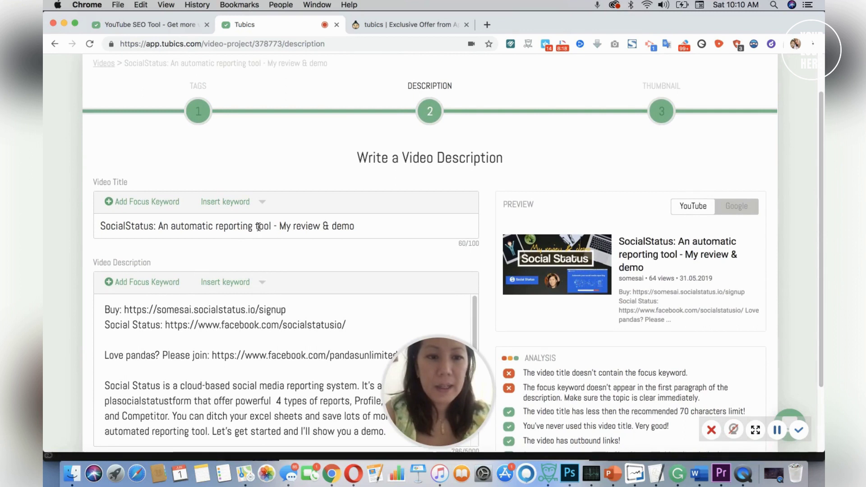
# Change the title to 'SocialStatus: An automatic reporting videorending tool - My review & demo'.
pyautogui.moveTo(271, 226); pyautogui.dragTo(256, 227)
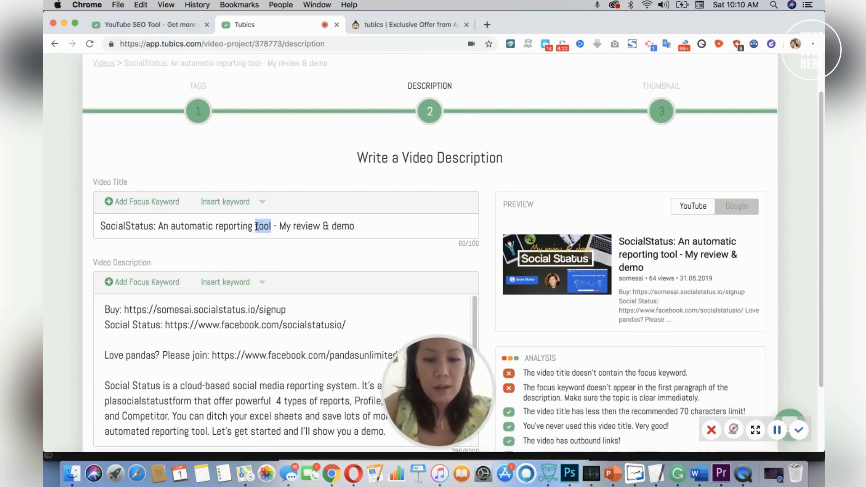
pyautogui.write('vid')
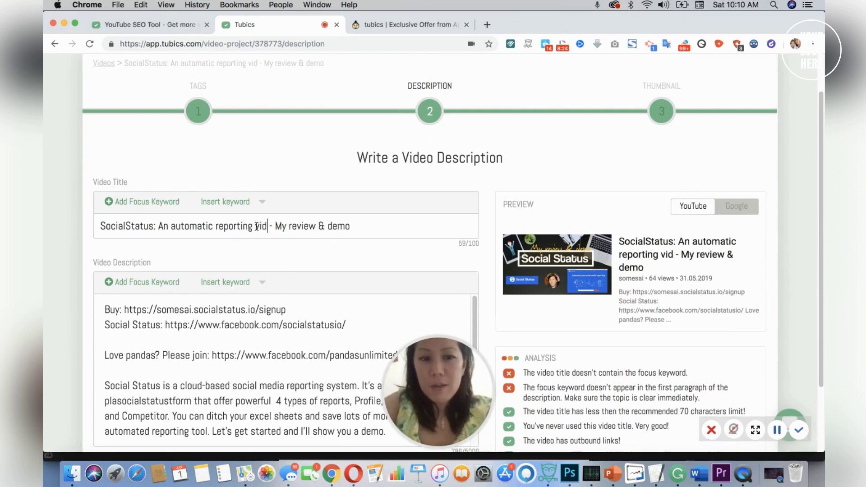
pyautogui.write('eorending')
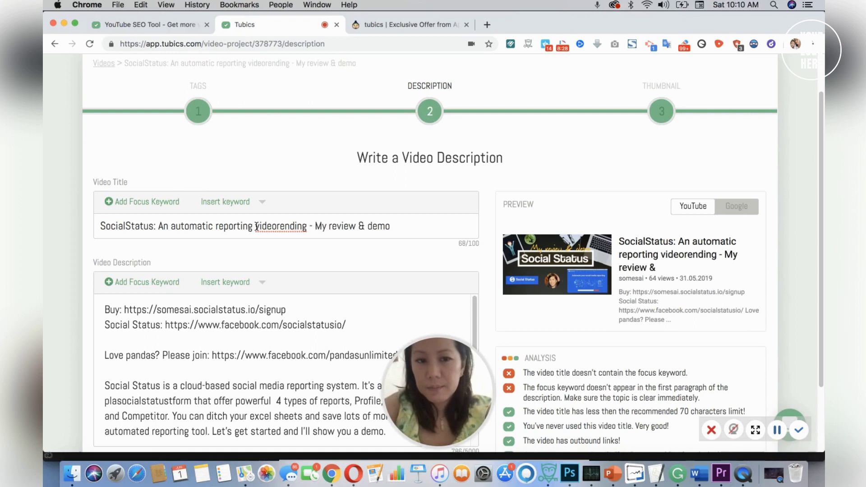
pyautogui.press('BackSpace')
pyautogui.press('BackSpace')
pyautogui.press('BackSpace')
pyautogui.press('BackSpace')
pyautogui.press('BackSpace')
pyautogui.press('BackSpace')
pyautogui.press('BackSpace')
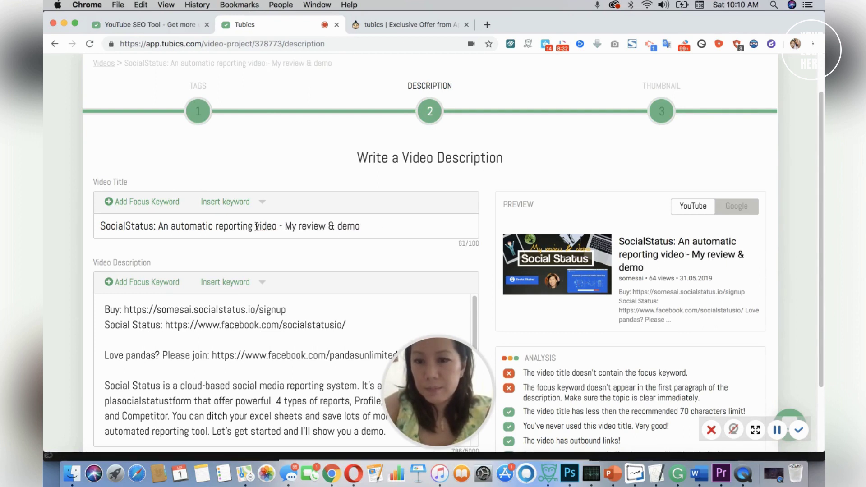
pyautogui.write('d')
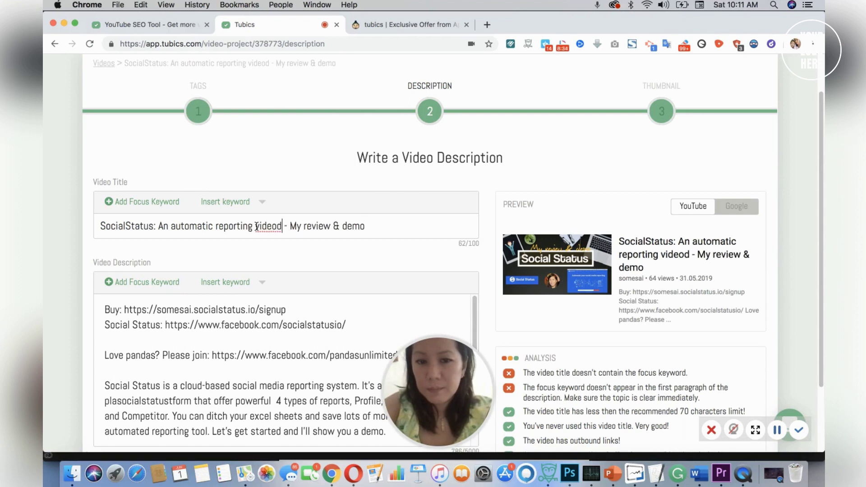
pyautogui.press('BackSpace')
pyautogui.write('rendi')
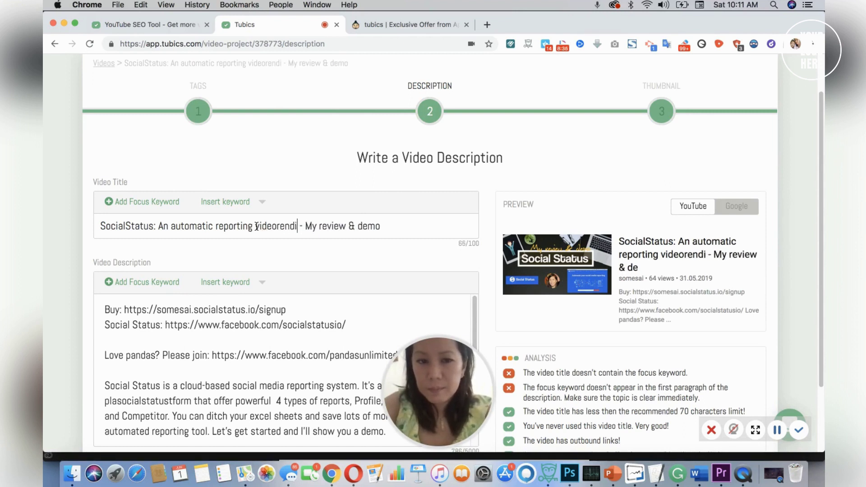
pyautogui.press('BackSpace')
pyautogui.press('BackSpace')
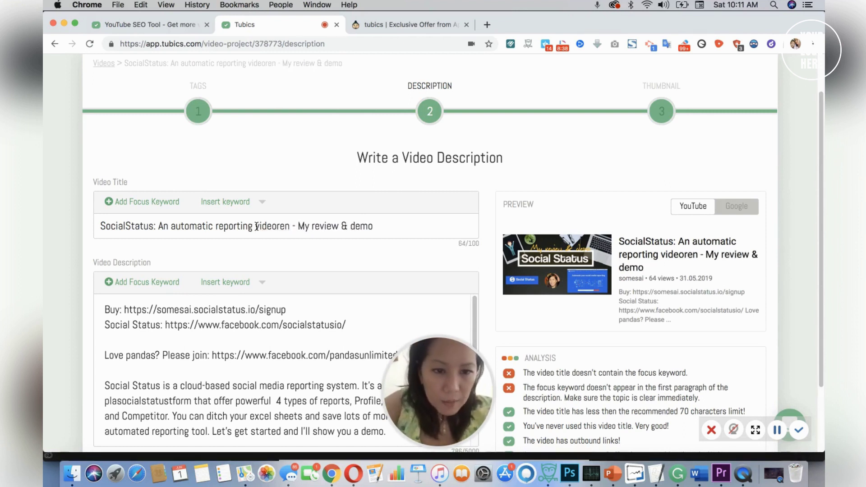
pyautogui.write('ding tool')
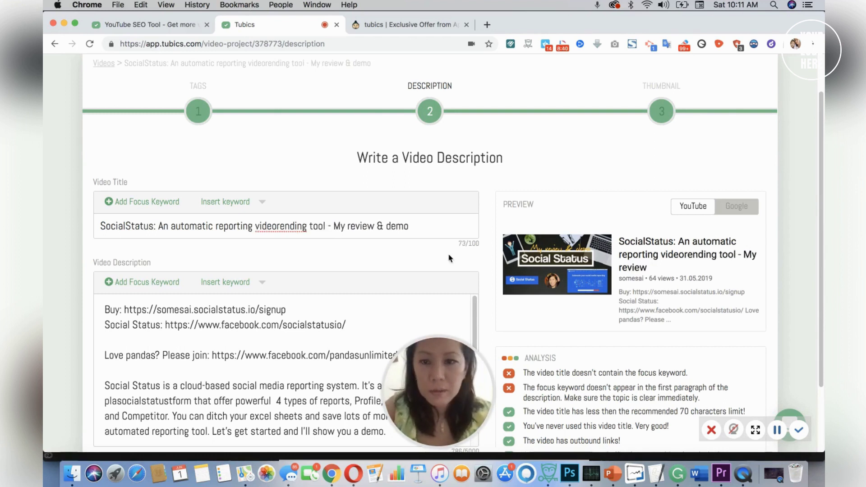
pyautogui.scroll(-5, 821, 225)
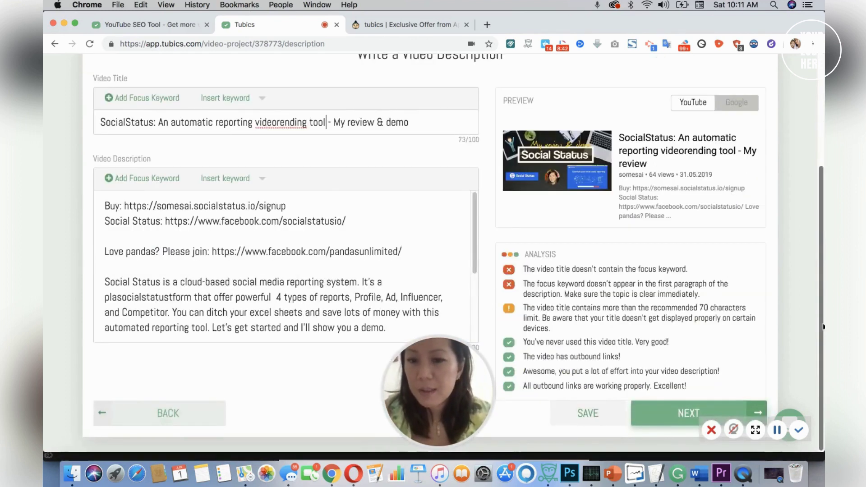
# Save the title, then paste it as a new description line below the pandas link and save.
pyautogui.click(587, 415)
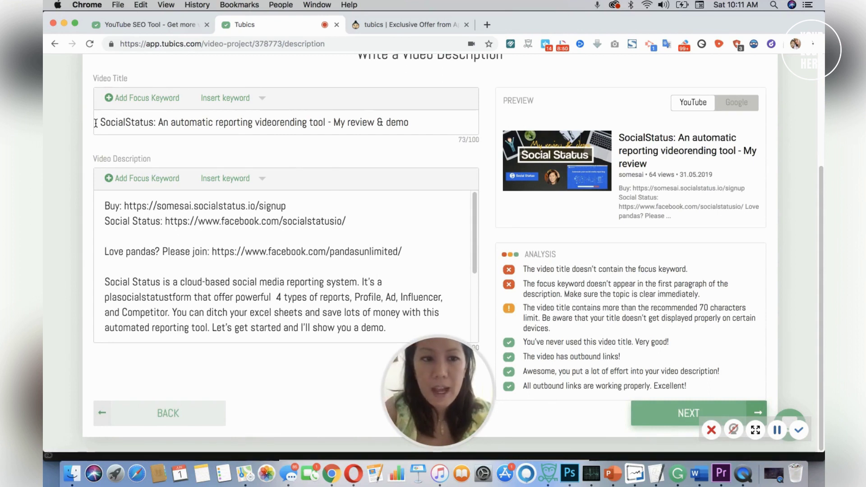
pyautogui.moveTo(96, 123); pyautogui.dragTo(409, 131)
pyautogui.press('super+c')
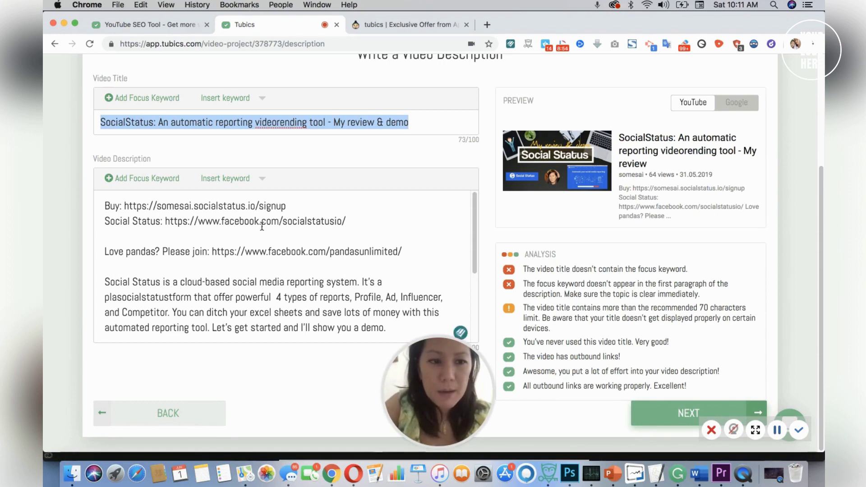
pyautogui.click(143, 268)
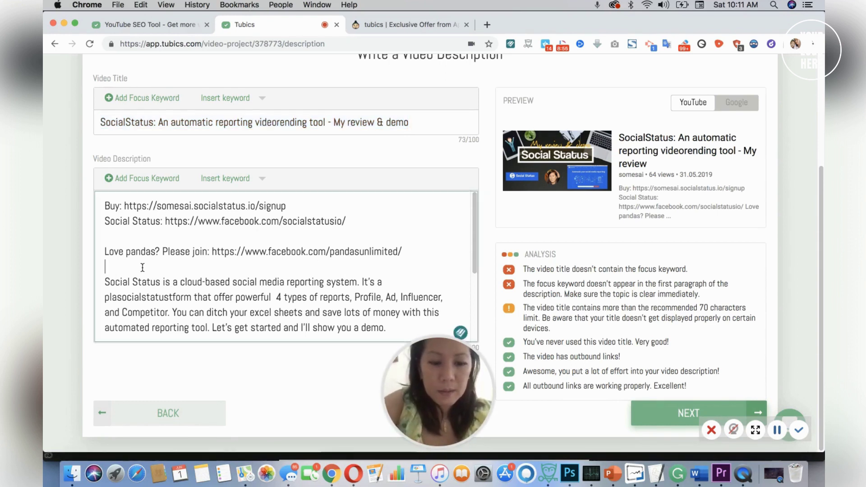
pyautogui.press('super+v')
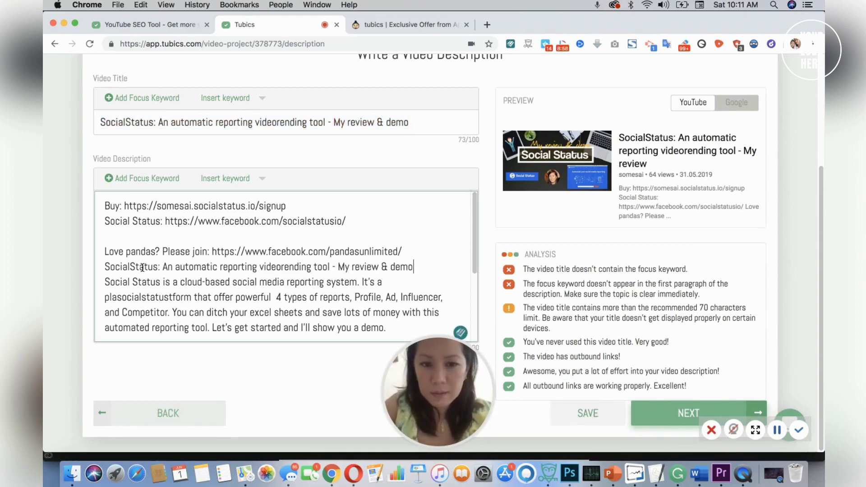
pyautogui.press('Return')
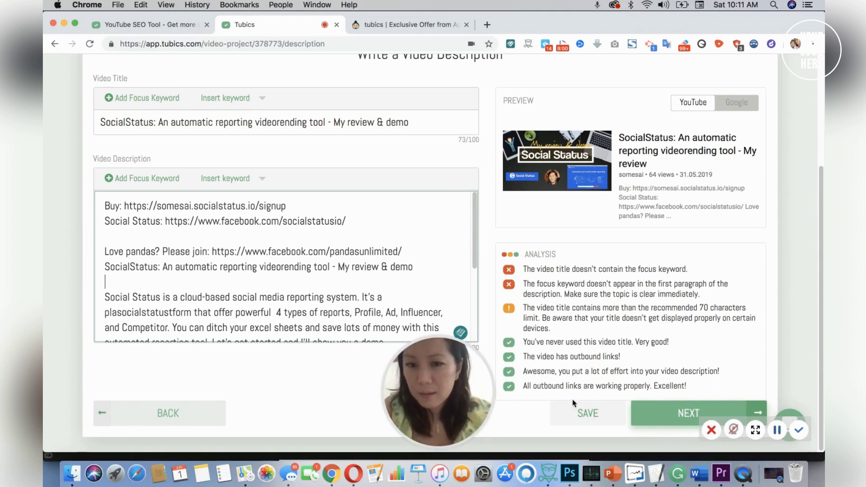
pyautogui.click(580, 412)
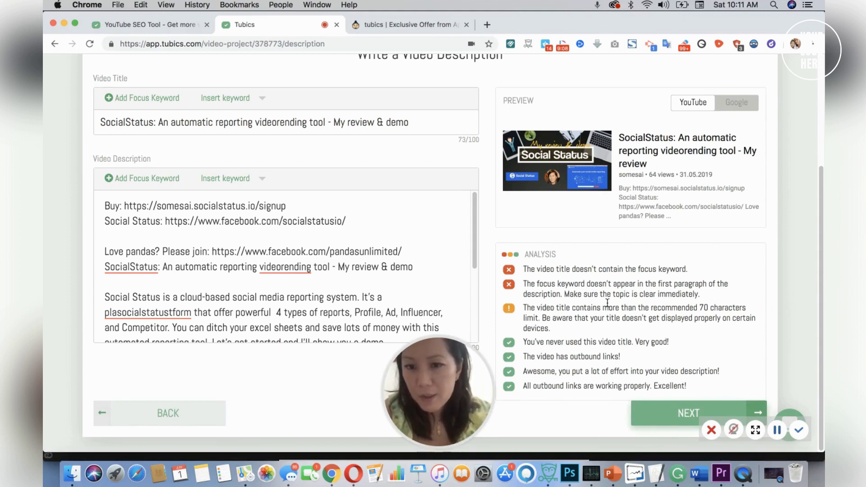
# Drop 'videorending' to save 'SocialStatus: An automatic reporting tool - My review & demo', then continue.
pyautogui.scroll(3, 308, 288)
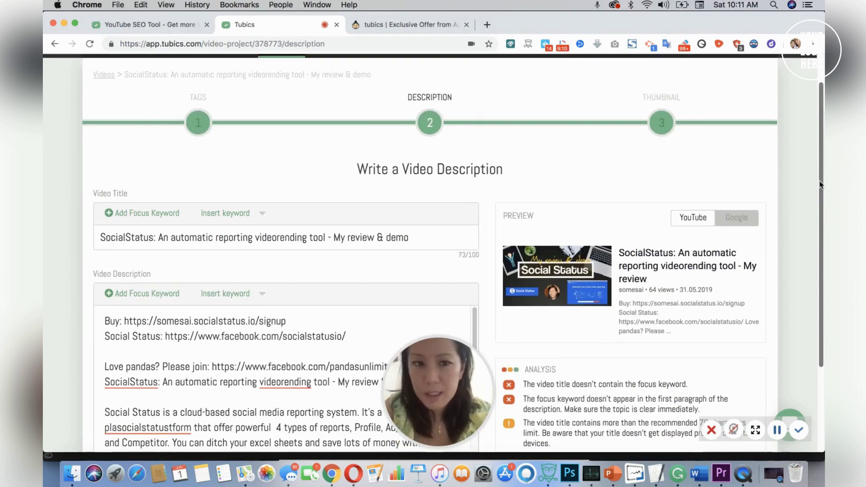
pyautogui.moveTo(306, 239); pyautogui.dragTo(256, 236)
pyautogui.press('BackSpace')
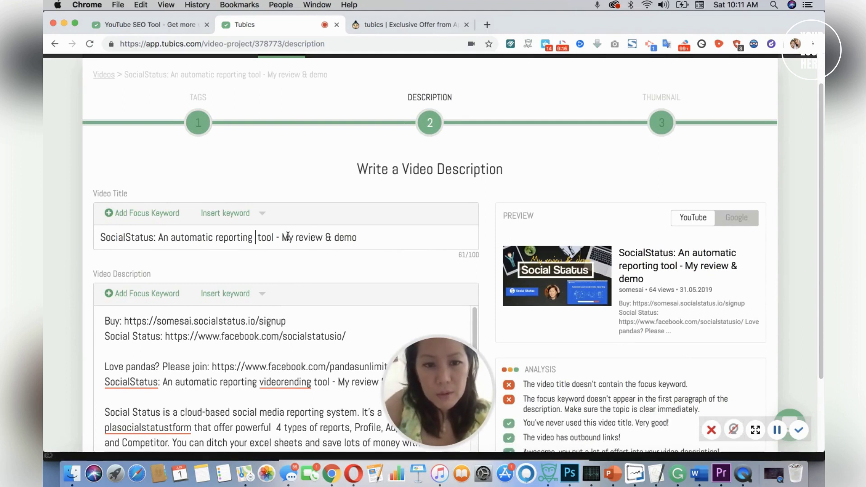
pyautogui.press('BackSpace')
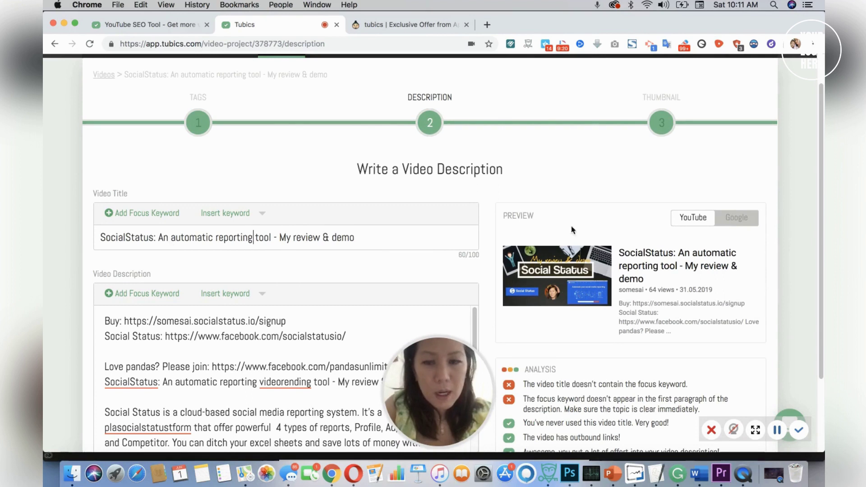
pyautogui.scroll(-2, 253, 237)
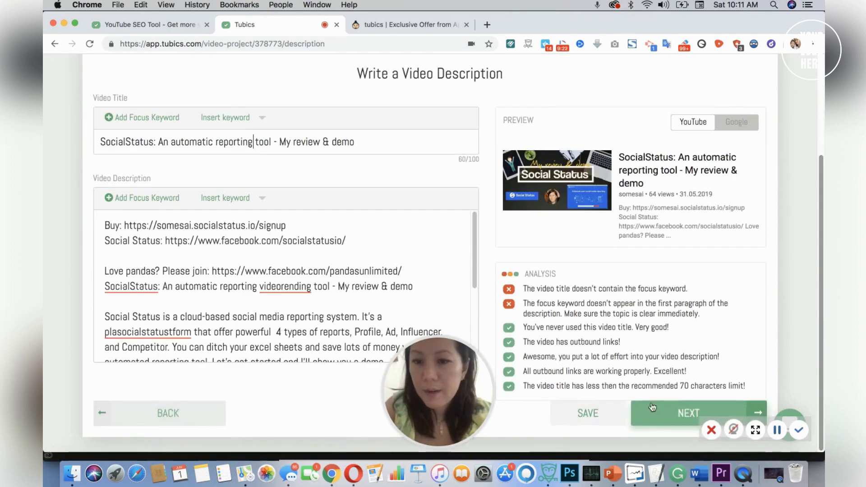
pyautogui.click(601, 413)
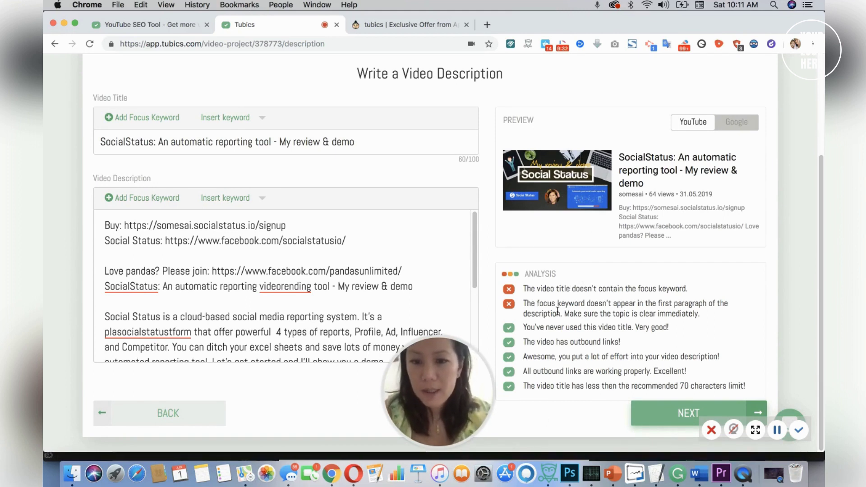
pyautogui.click(666, 416)
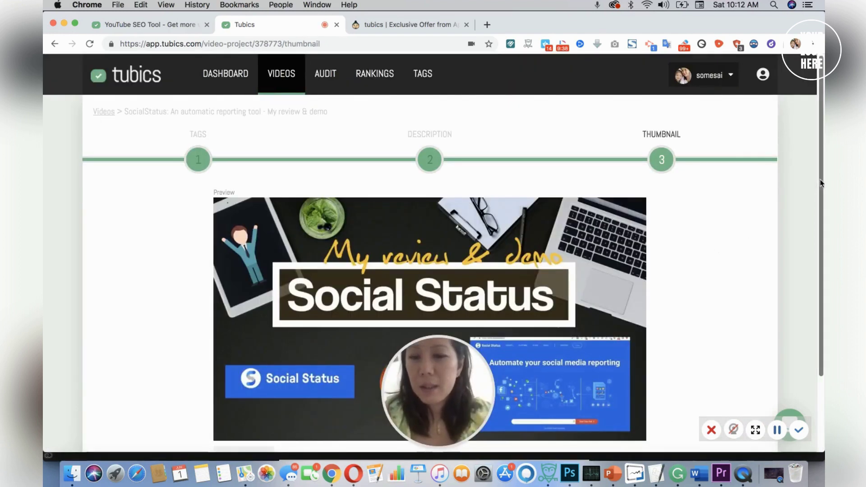
pyautogui.scroll(-3, 746, 232)
pyautogui.moveTo(447, 374); pyautogui.dragTo(731, 291)
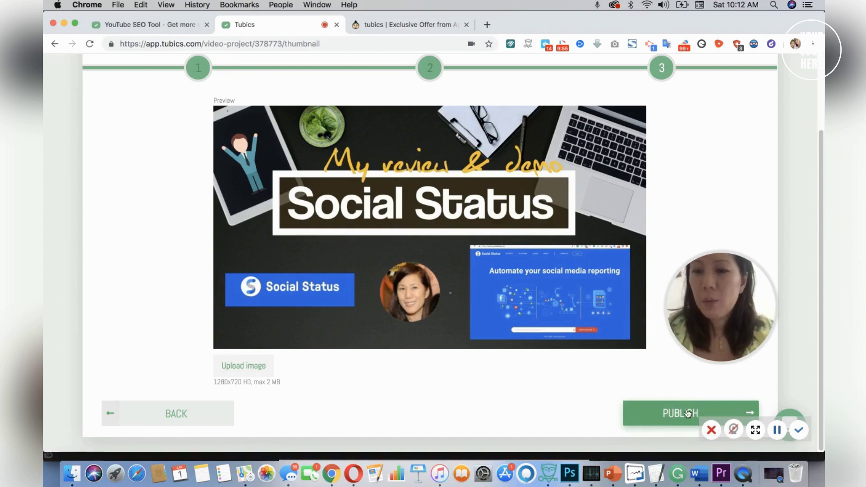
pyautogui.scroll(3, 429, 248)
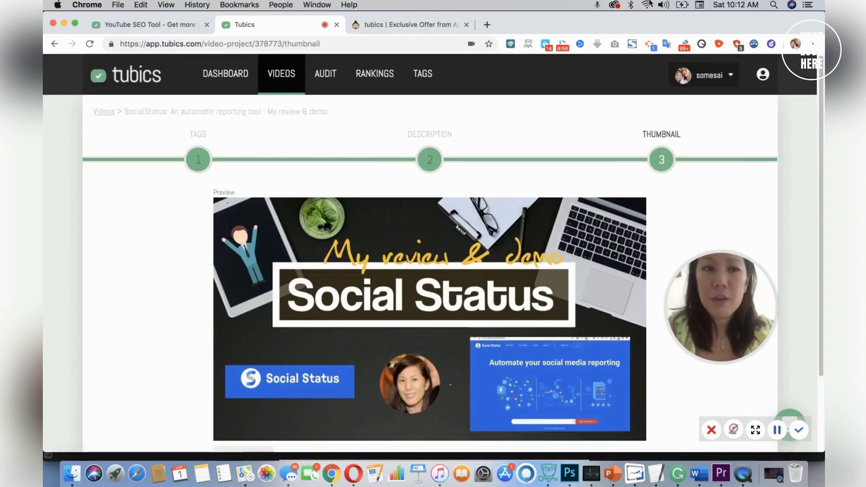
# Review the dashboard's channel score of 55 and the SocialStatus metadata recommendation.
pyautogui.click(232, 88)
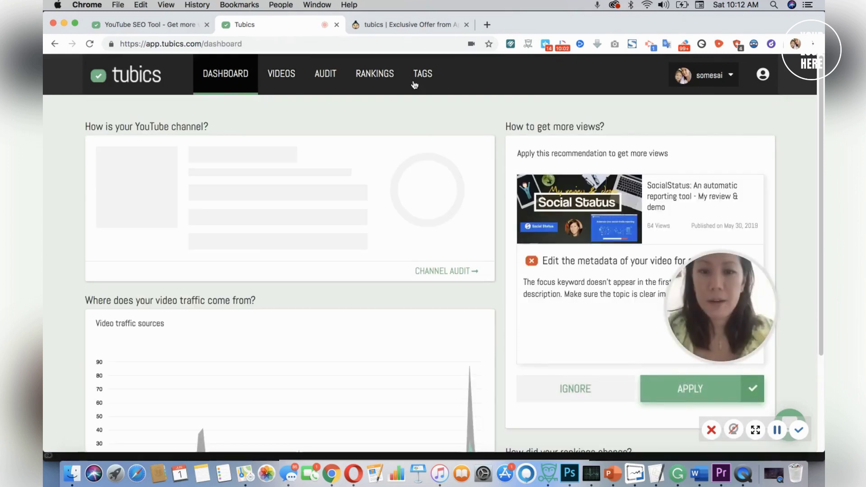
pyautogui.scroll(-3, 823, 135)
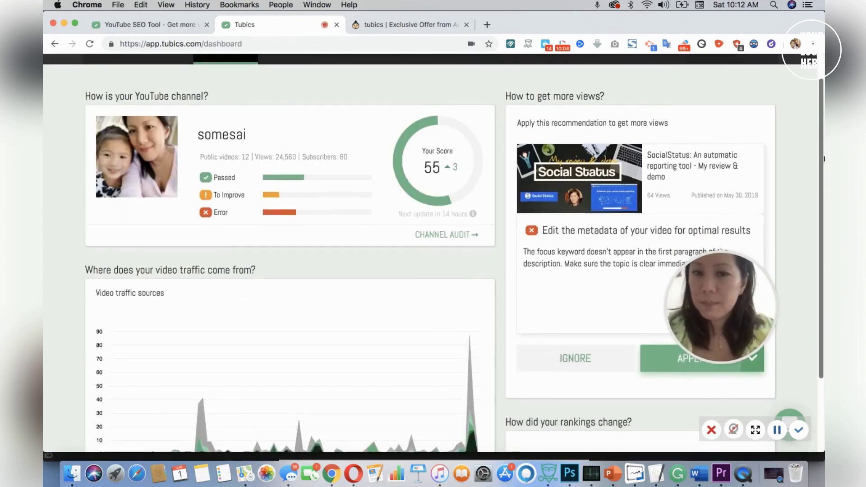
pyautogui.scroll(2, 825, 311)
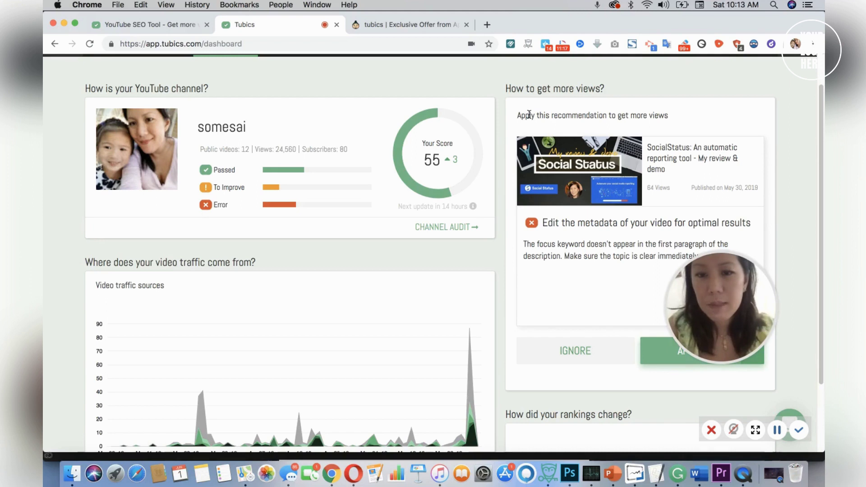
pyautogui.moveTo(822, 118); pyautogui.dragTo(811, 88)
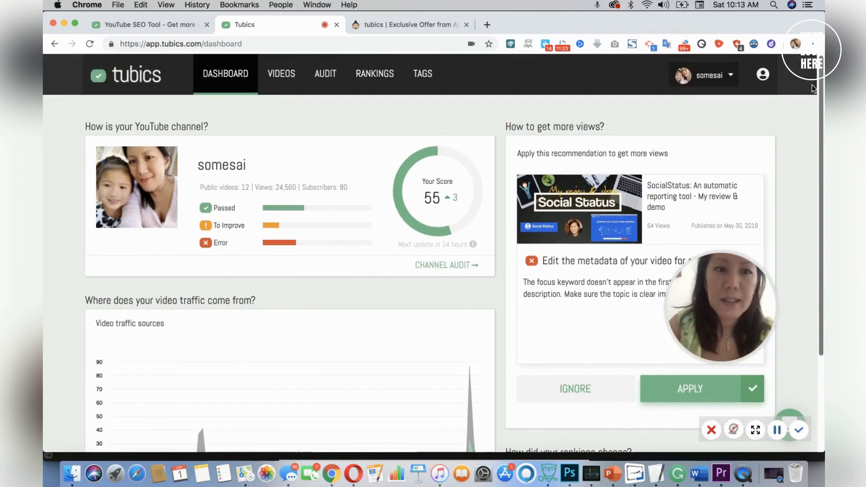